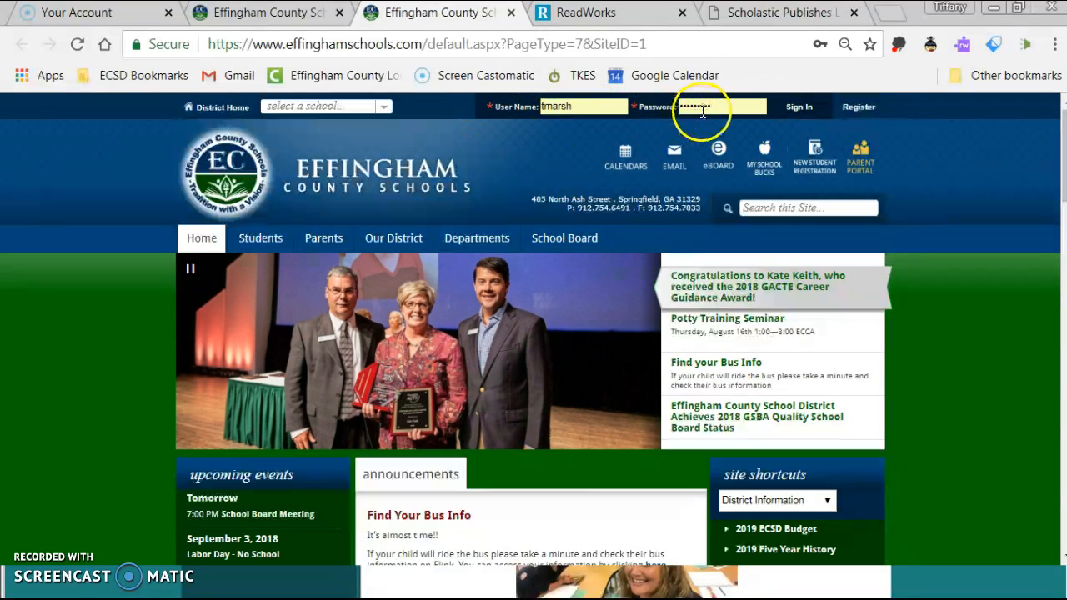
Sign in to the school website and open the Section Workspace from Site Manager.
left_click(799, 108)
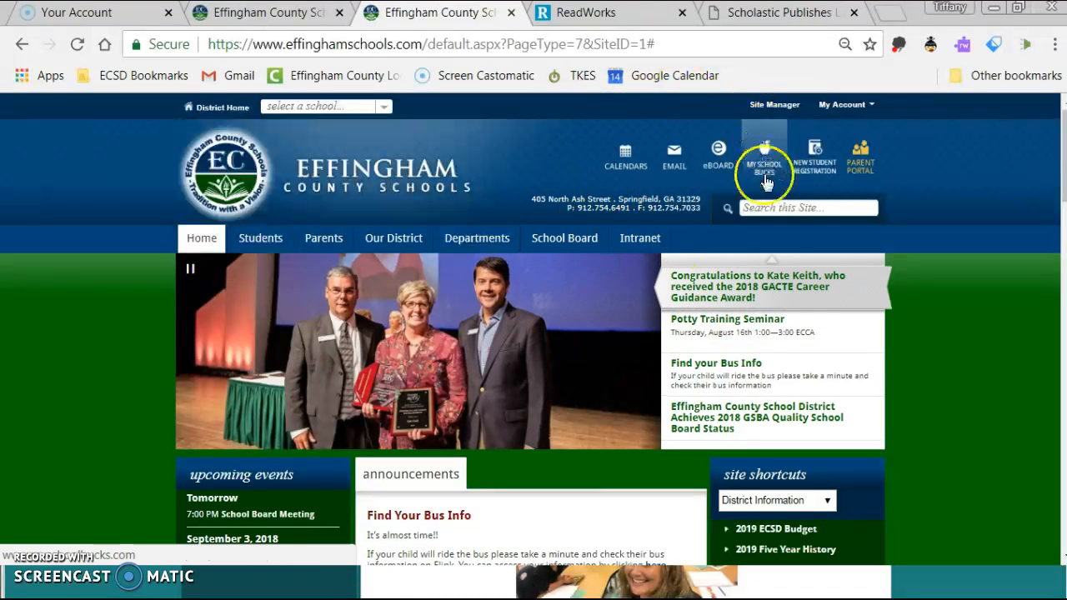
left_click(773, 105)
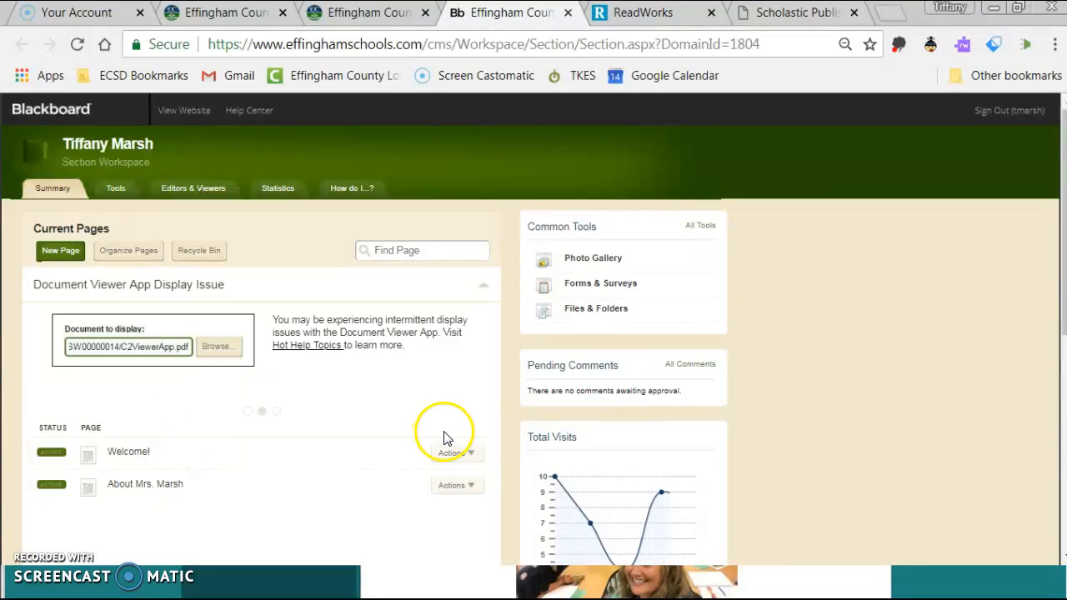
scroll(689, 162, "down", 2)
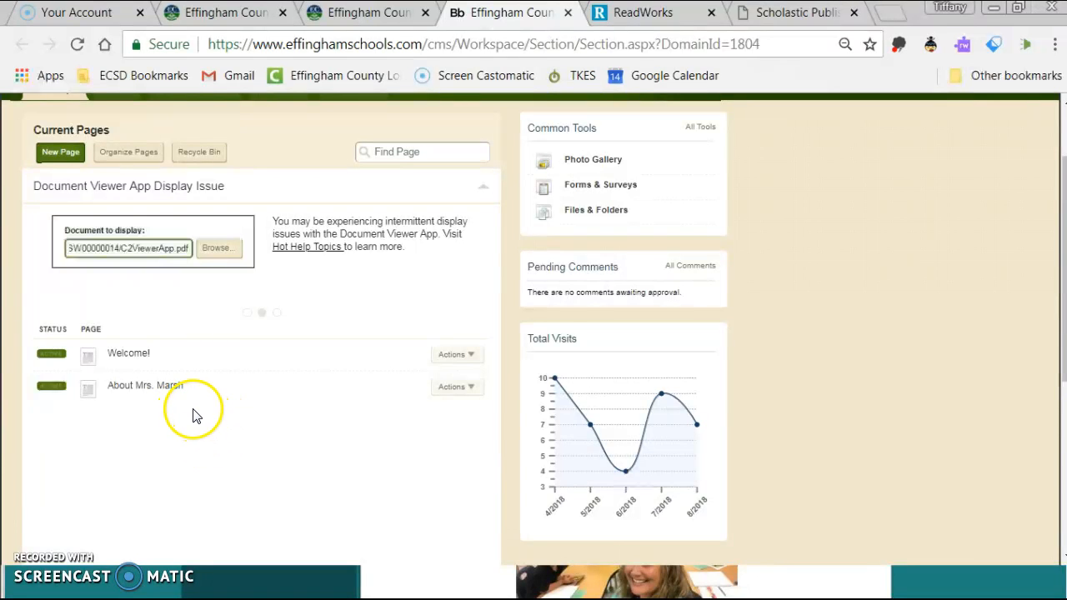
left_click(126, 355)
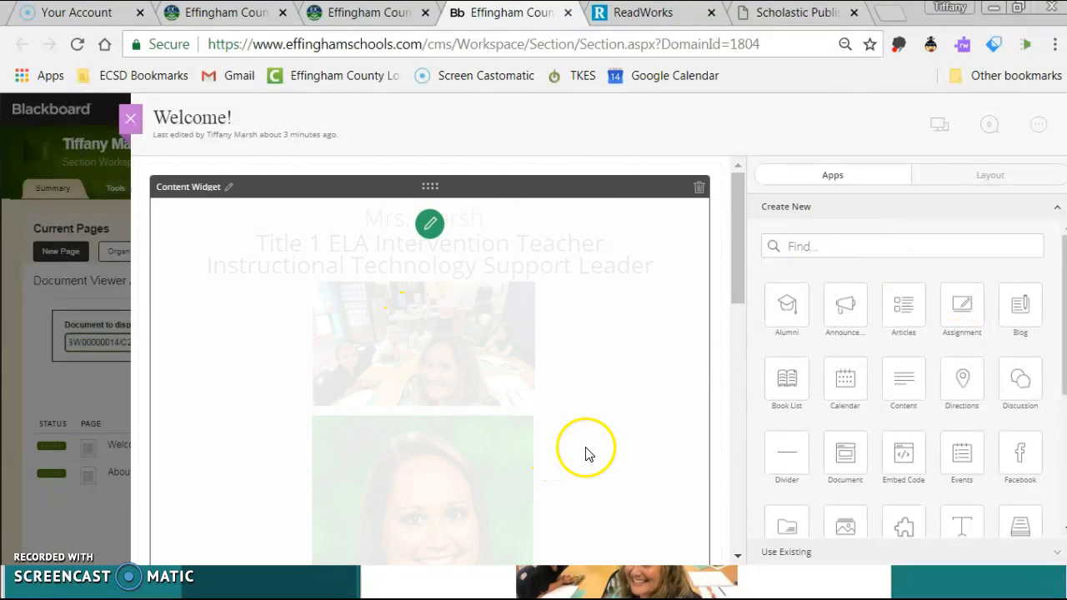
left_click(424, 230)
left_click(226, 149)
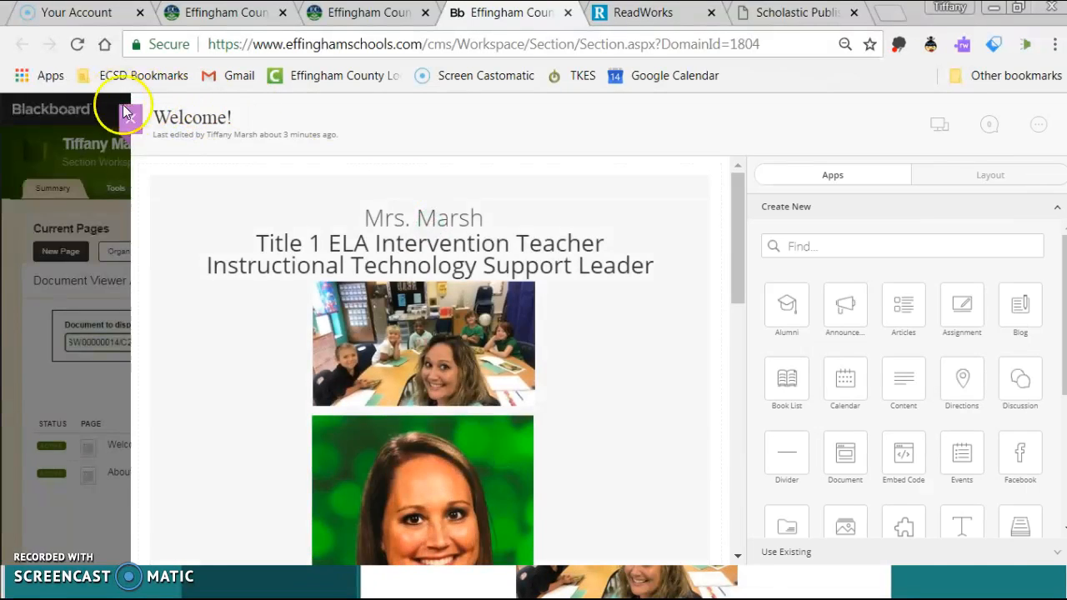
left_click(131, 118)
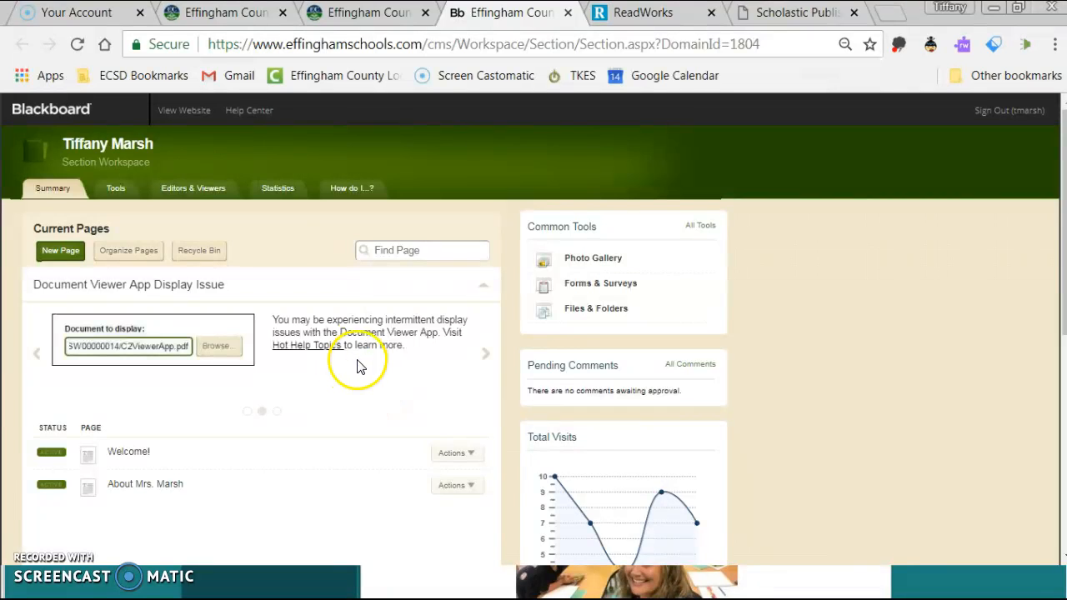
Create a Blank Page named 'Hello' and open it in the page editor.
left_click(46, 253)
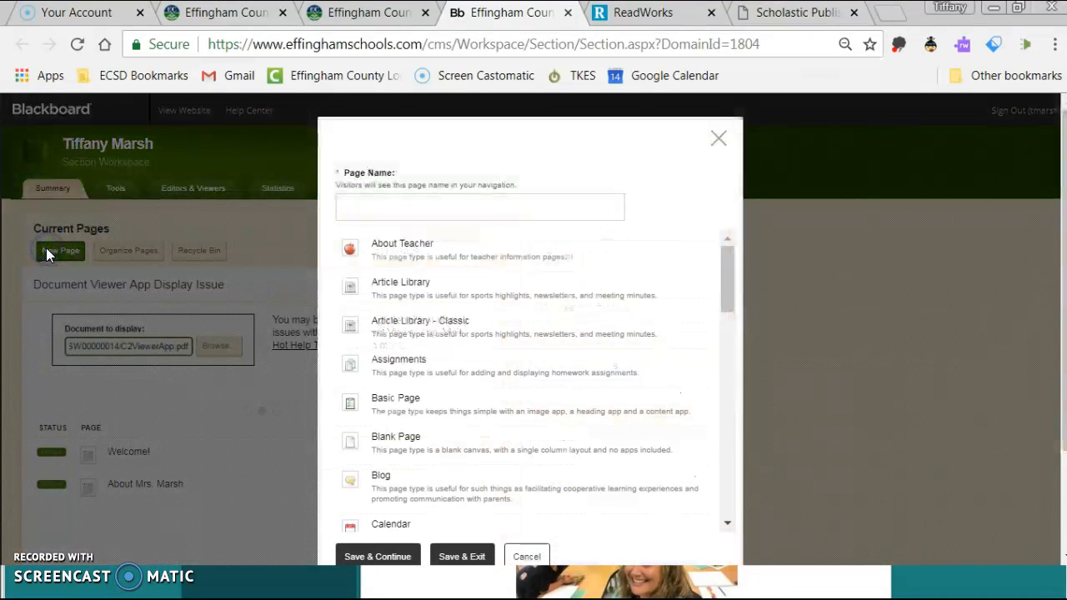
scroll(535, 347, "down", 4)
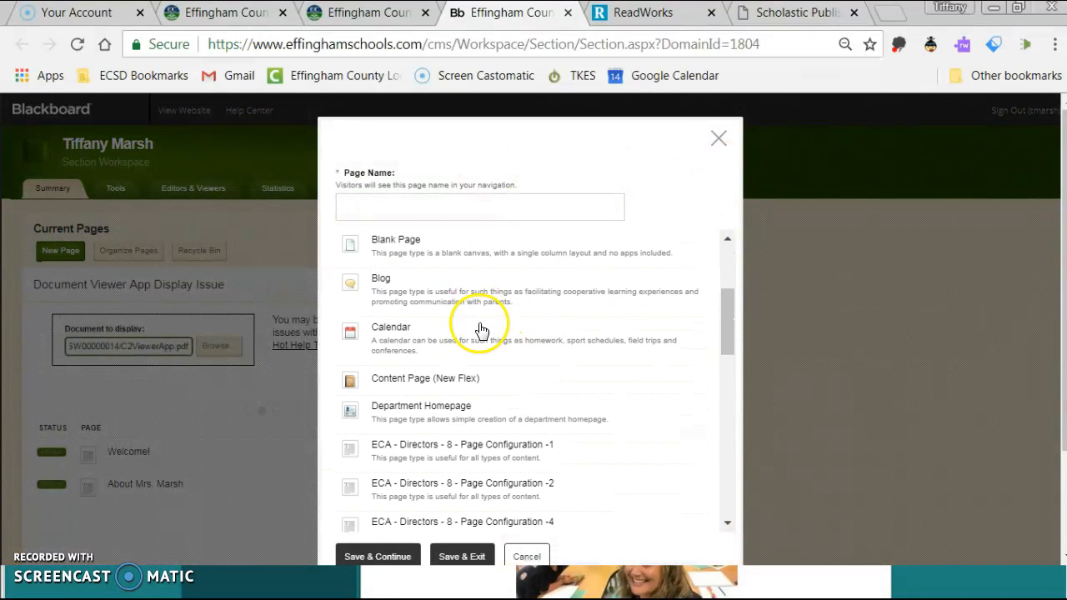
scroll(435, 429, "down", 3)
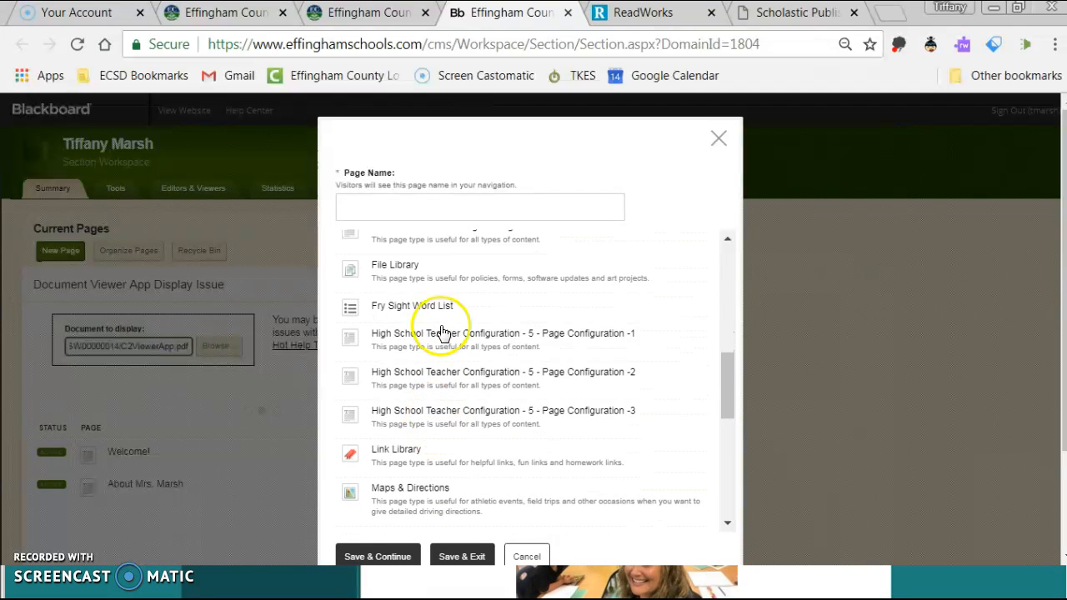
scroll(408, 402, "down", 8)
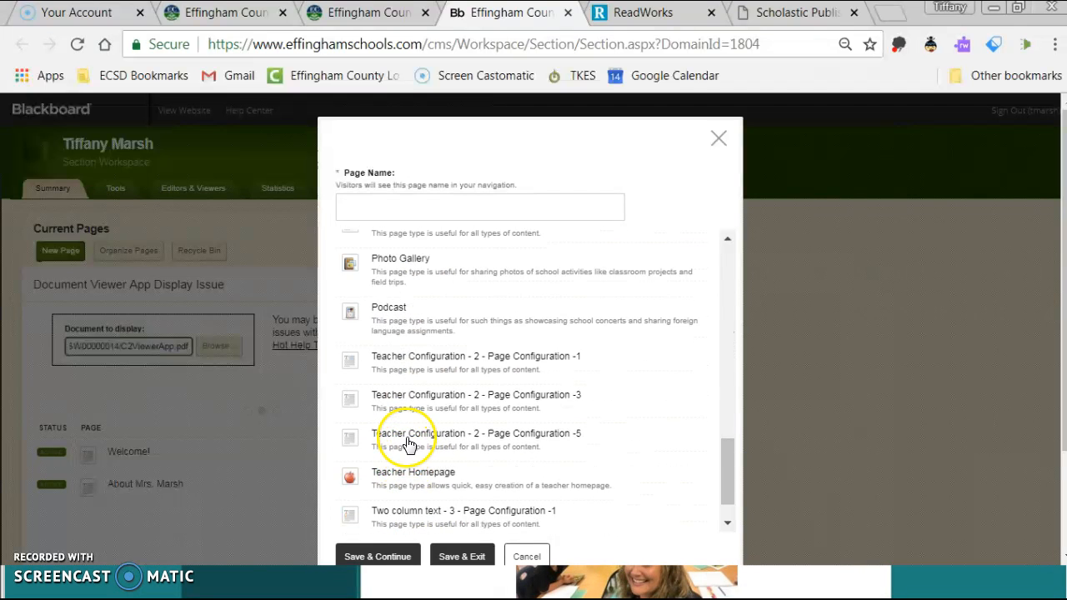
scroll(953, 405, "up", 2)
scroll(667, 369, "up", 5)
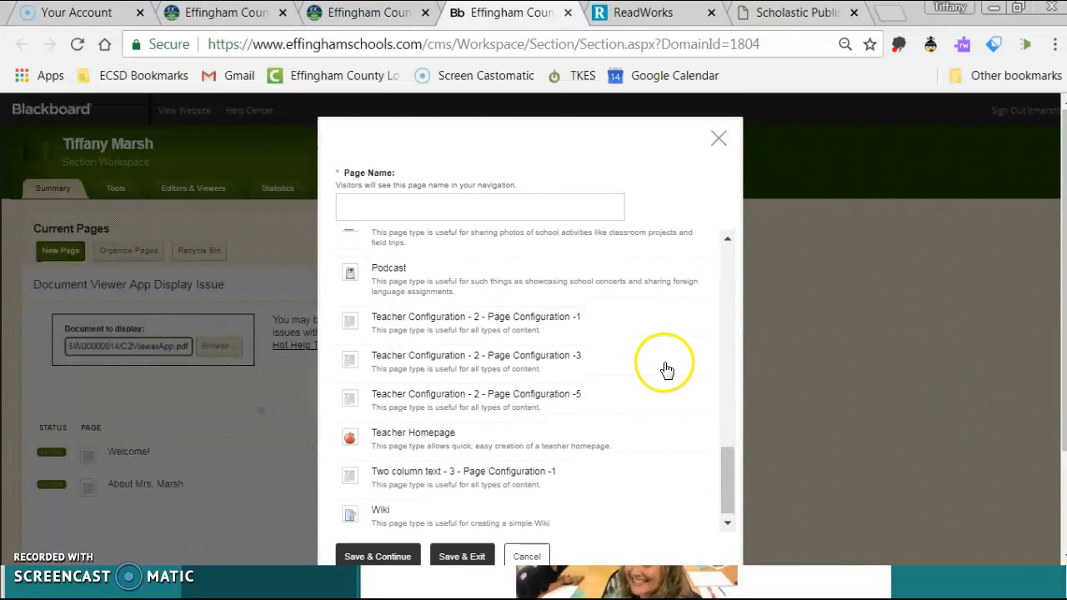
scroll(659, 365, "up", 6)
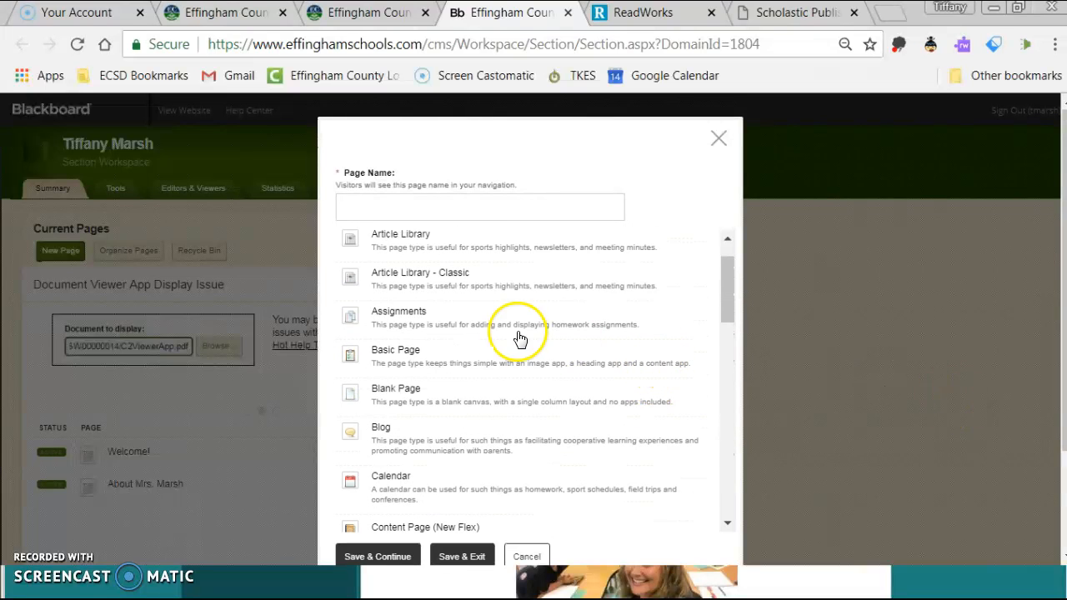
left_click(423, 389)
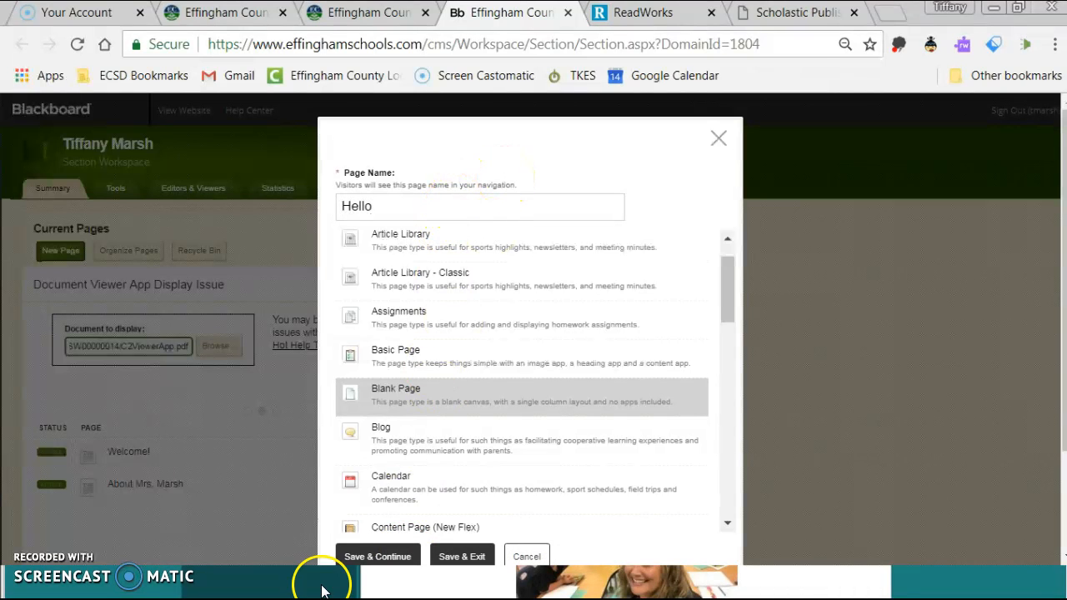
left_click(377, 557)
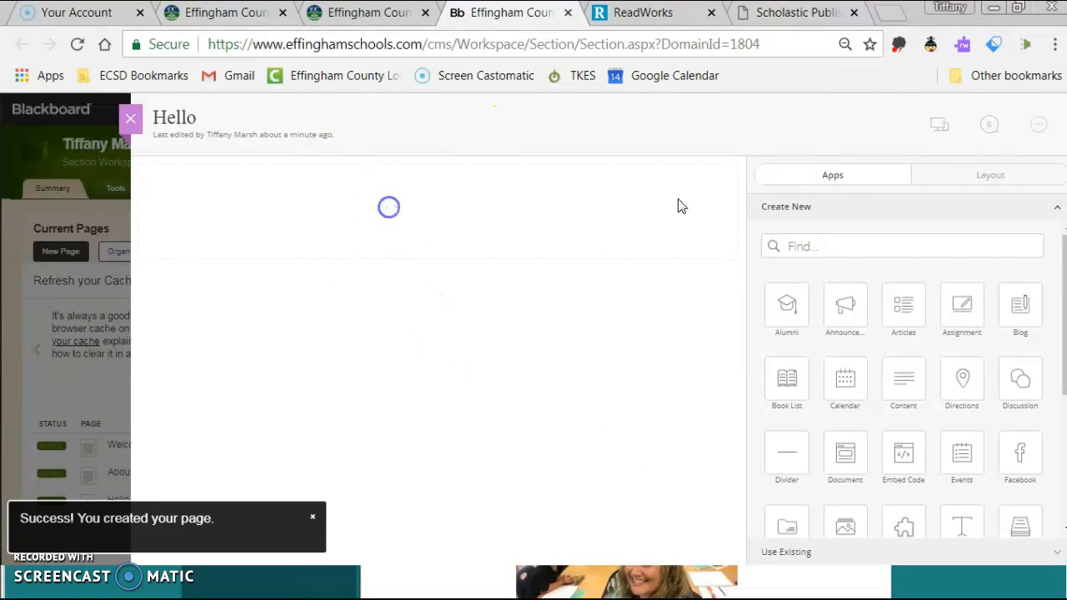
Place a Content app above an Image app on the Hello page and begin editing the content.
scroll(922, 409, "down", 1)
left_click(1063, 269)
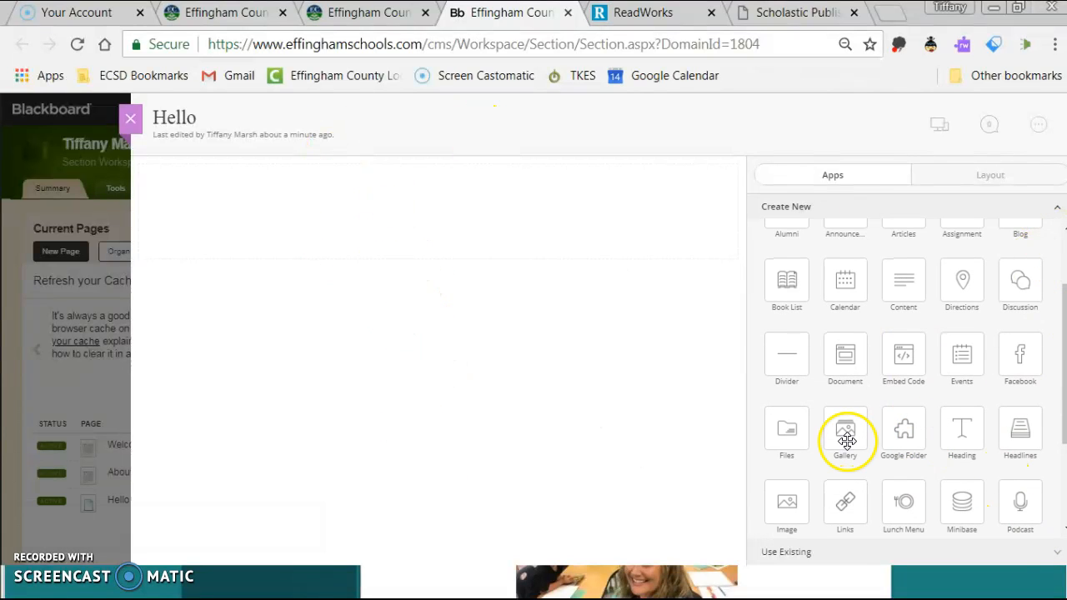
left_click_drag(789, 498, 402, 222)
left_click_drag(908, 298, 378, 247)
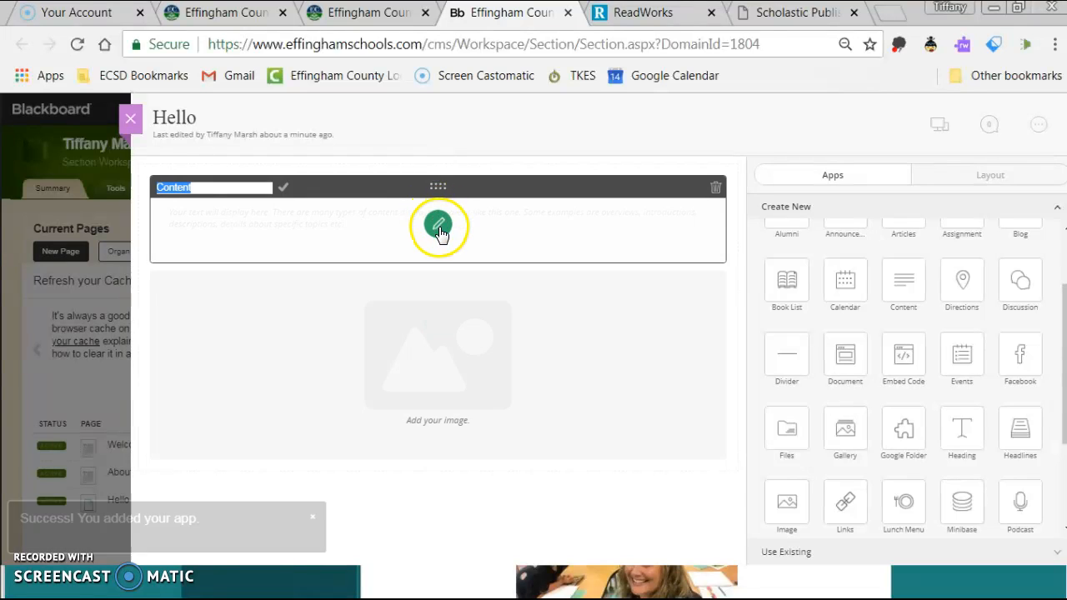
left_click(440, 227)
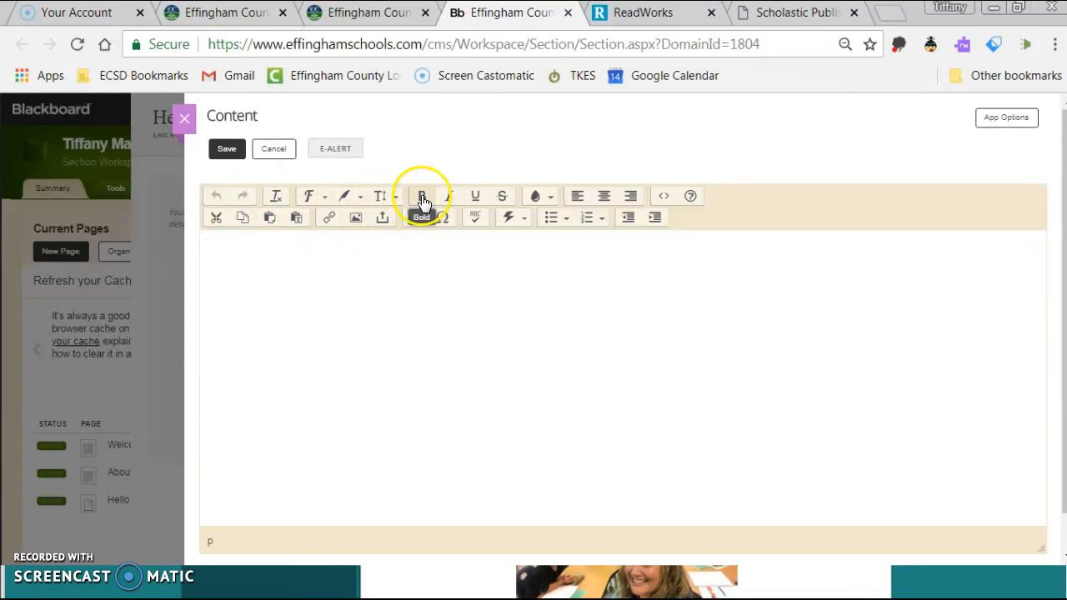
Write 'Hello' in the content area and format it as a Title heading.
left_click(382, 197)
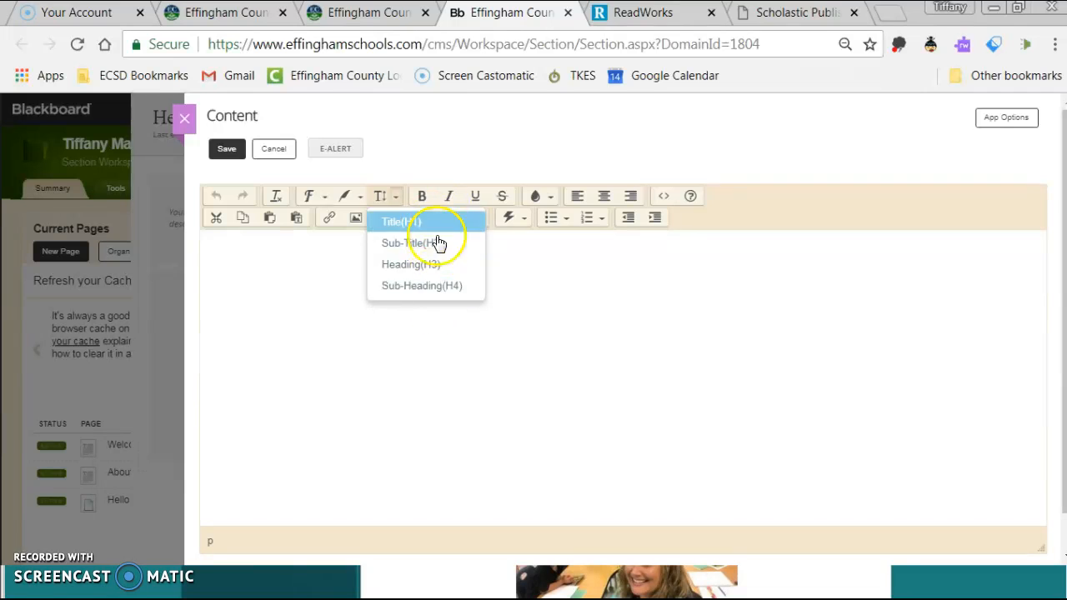
left_click(513, 245)
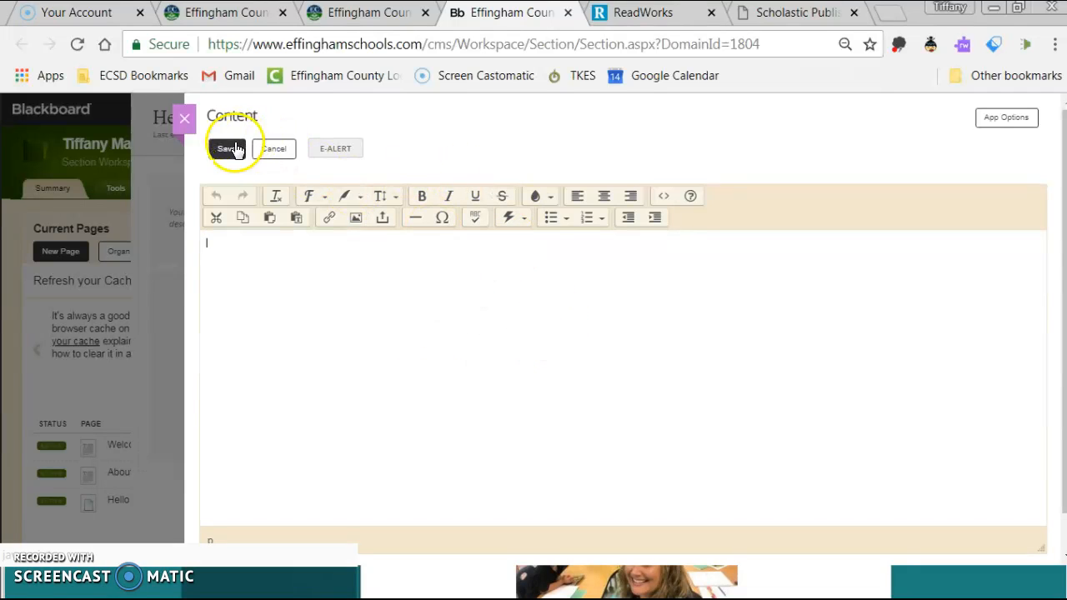
left_click(304, 355)
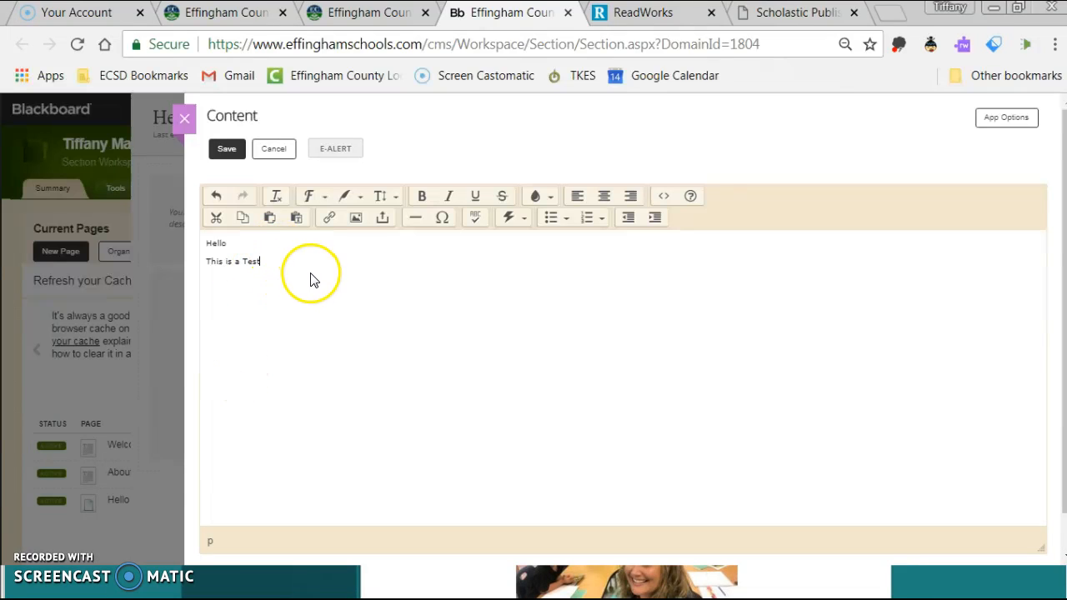
left_click_drag(253, 242, 191, 242)
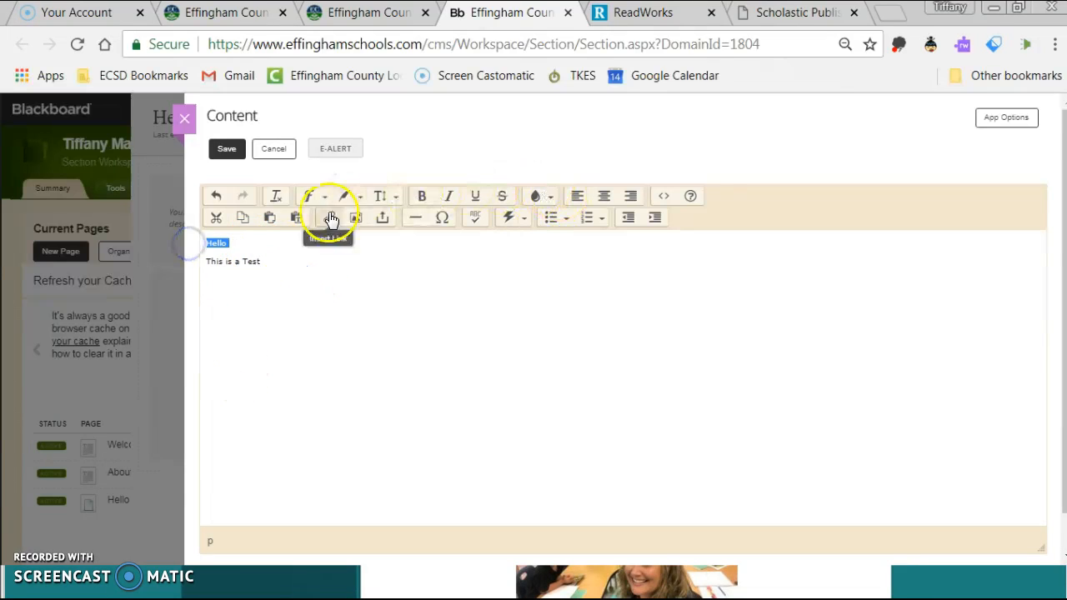
left_click(382, 198)
left_click(401, 227)
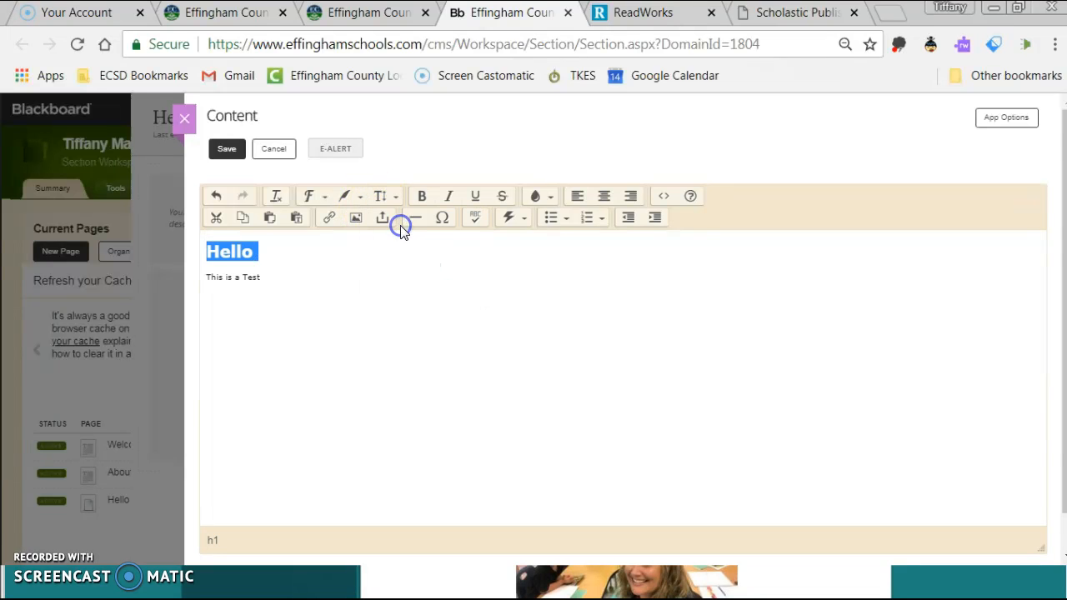
Make the line 'This is a Test' an italic Sub-Title heading.
left_click_drag(207, 277, 260, 275)
left_click(399, 196)
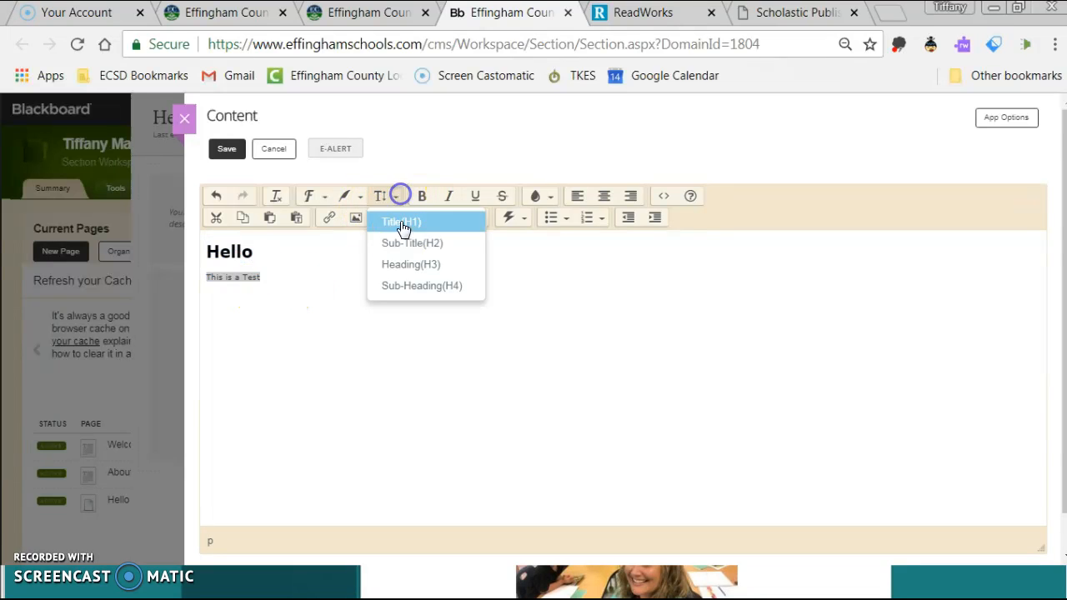
left_click(403, 248)
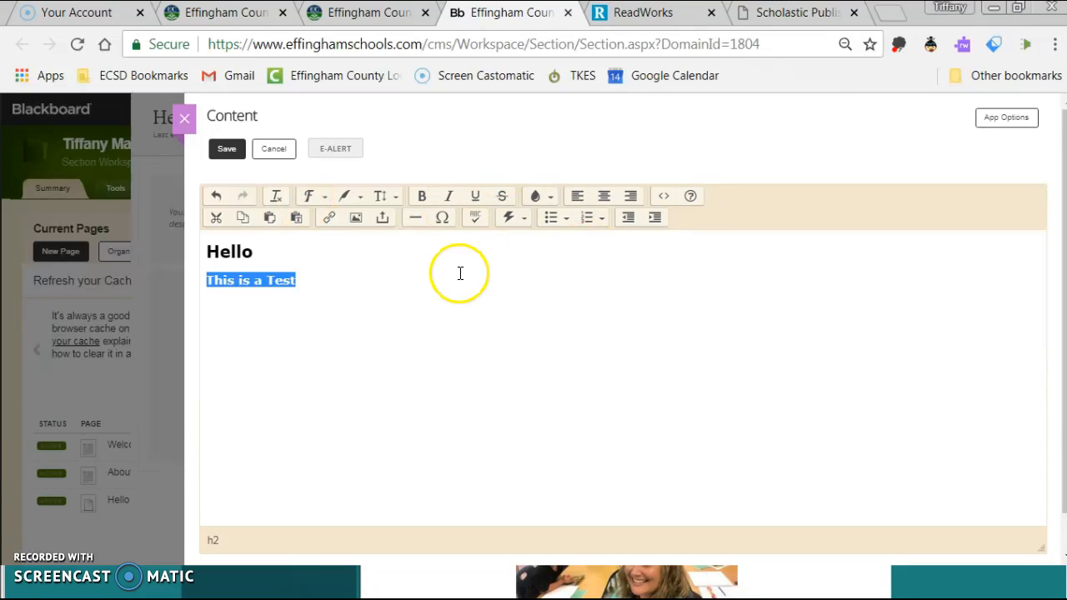
left_click(448, 196)
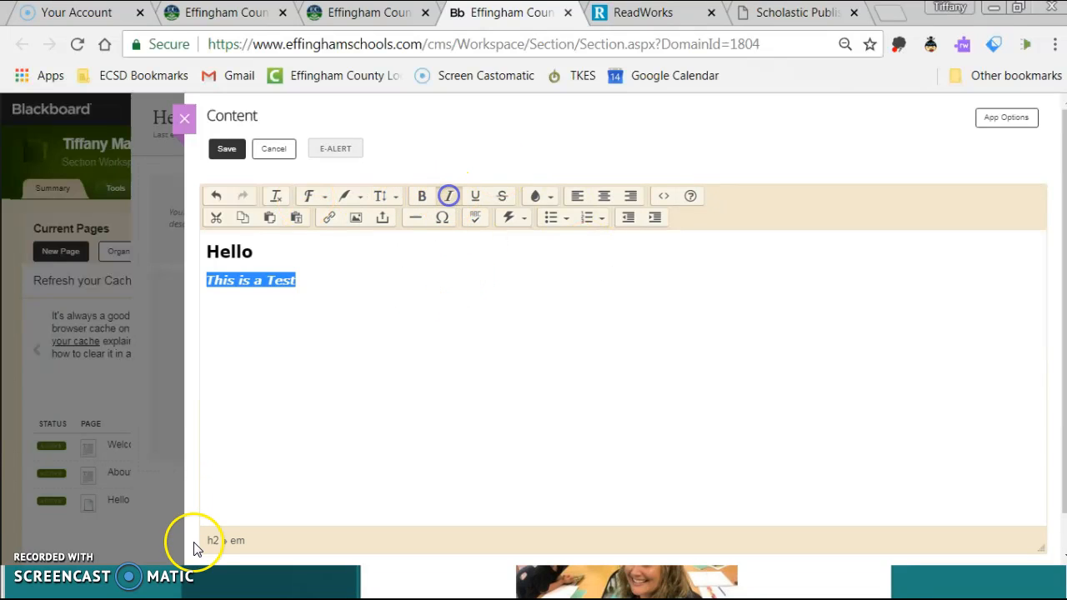
left_click(398, 345)
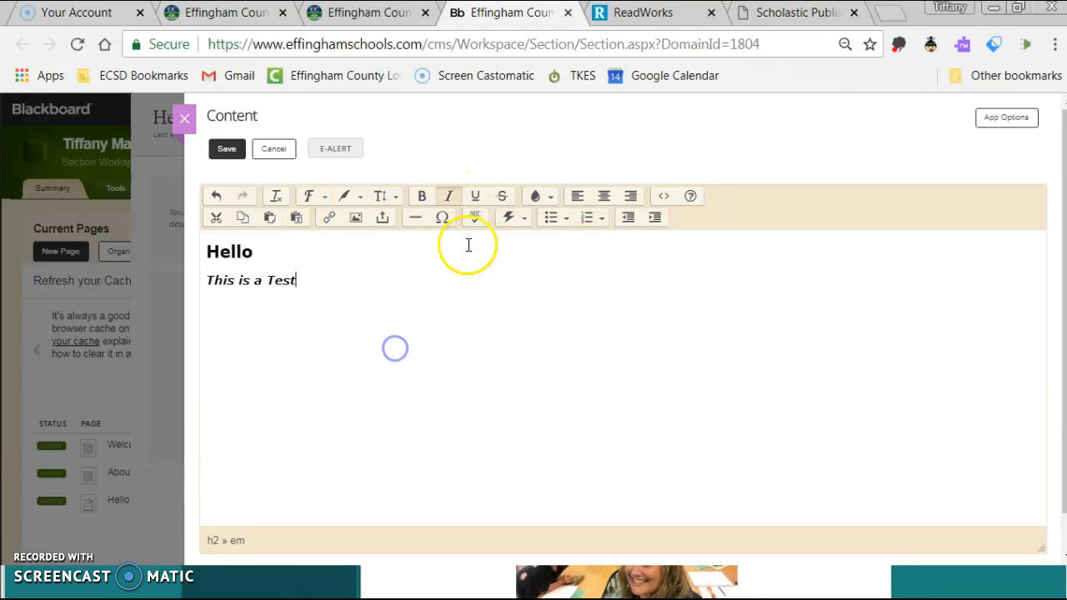
Centre the Hello heading and save the content block.
left_click(526, 218)
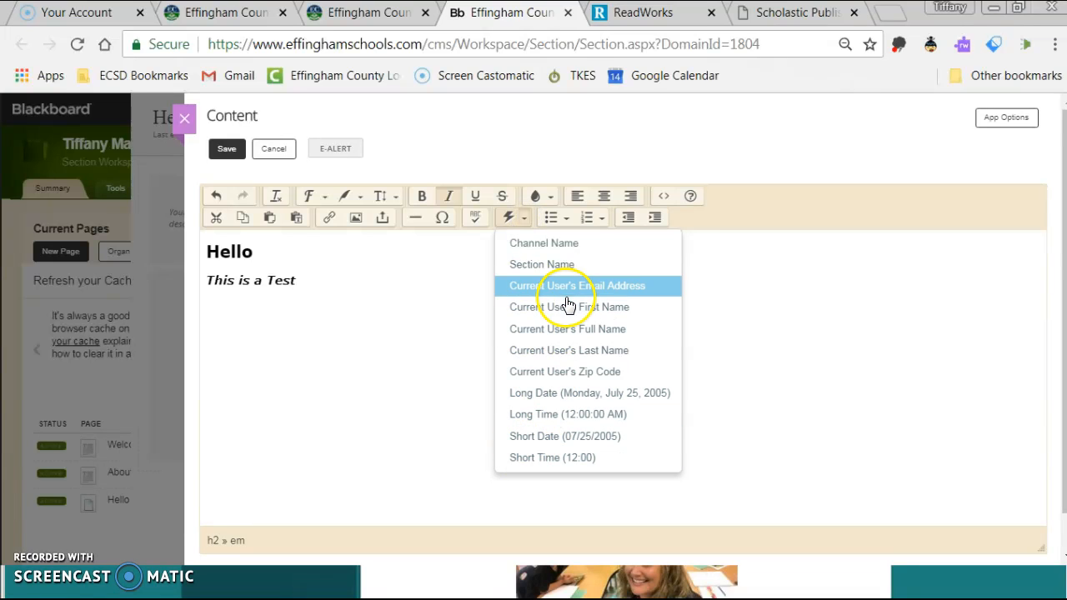
left_click(461, 259)
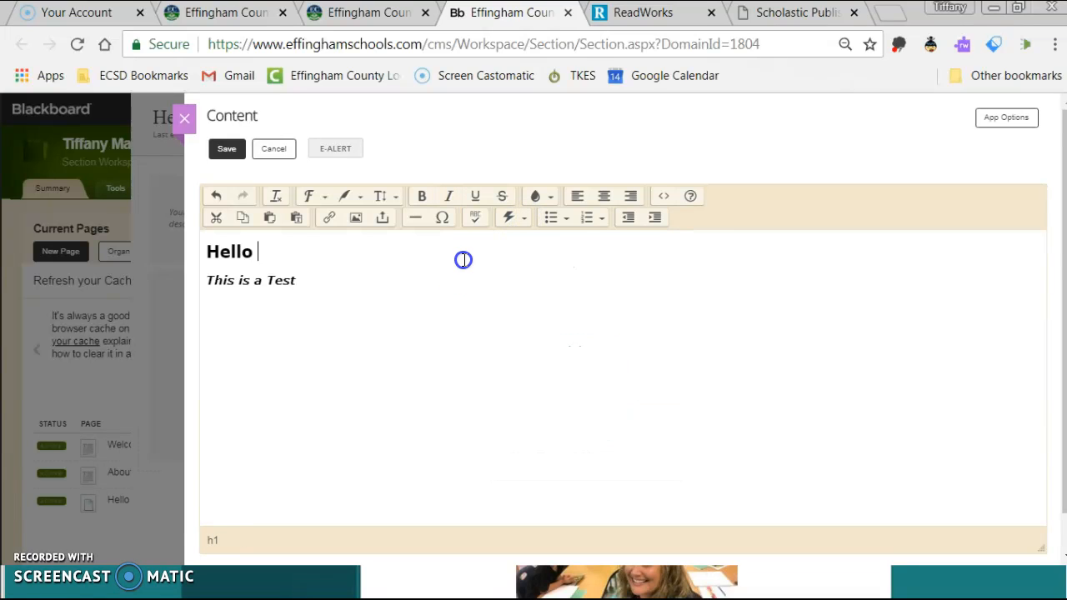
left_click(604, 196)
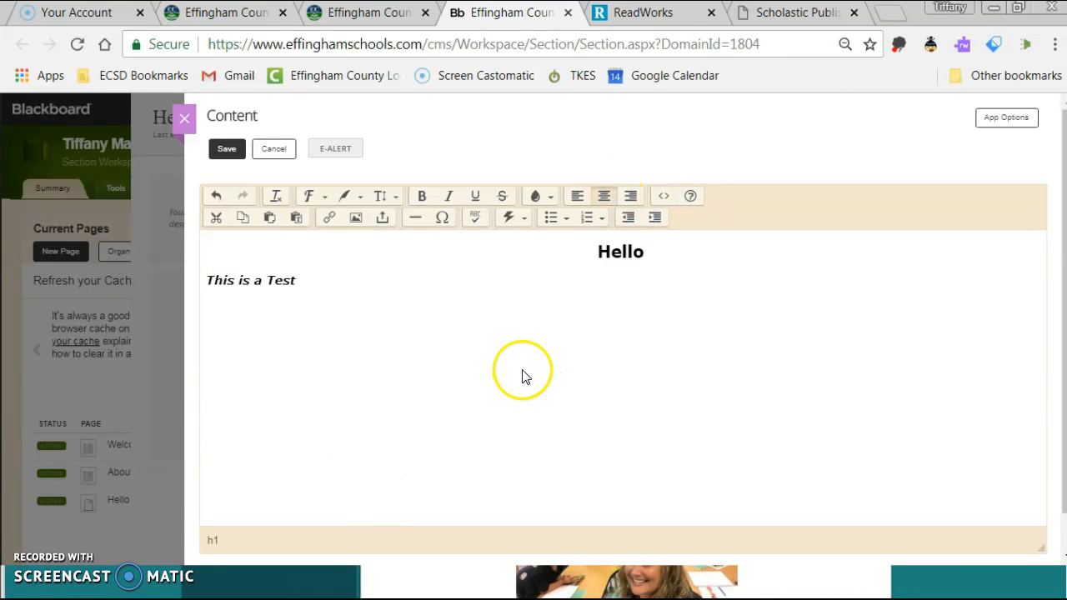
left_click(228, 150)
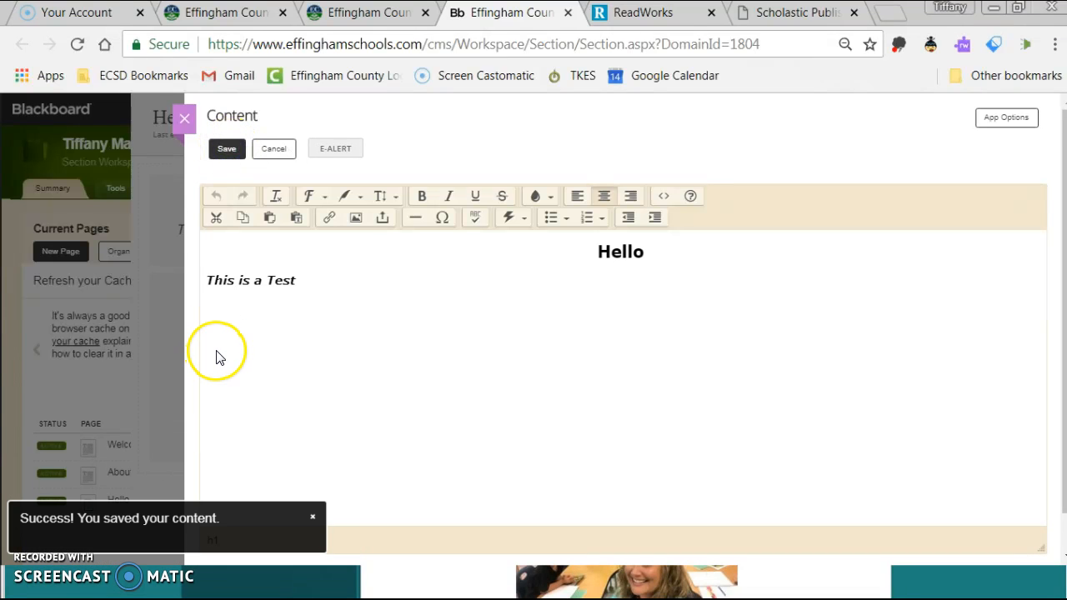
Leave the content editor and open the Image block's settings to choose a file.
left_click(185, 118)
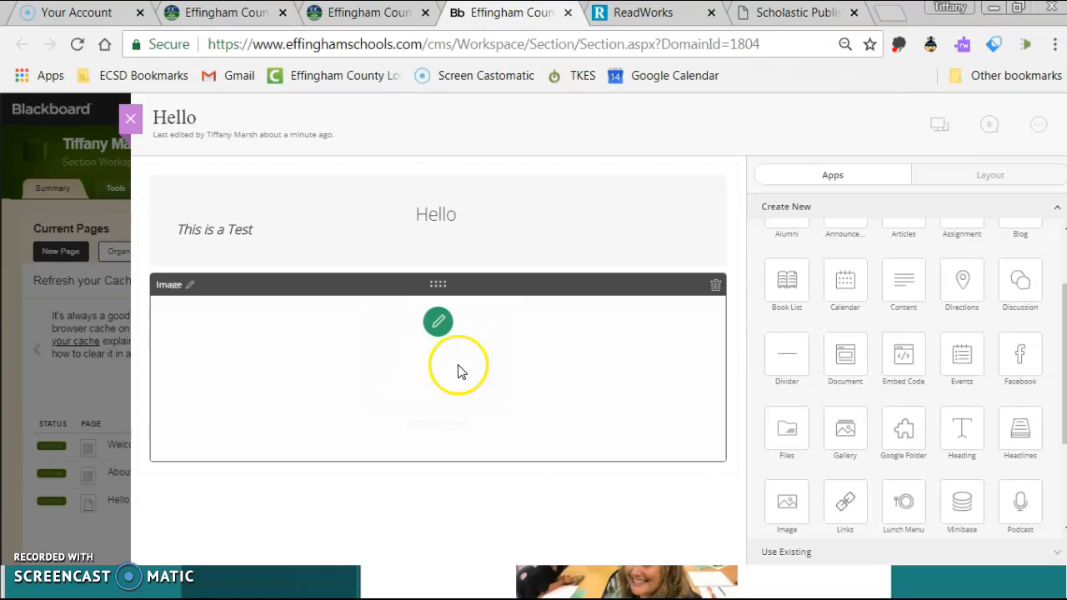
left_click(440, 332)
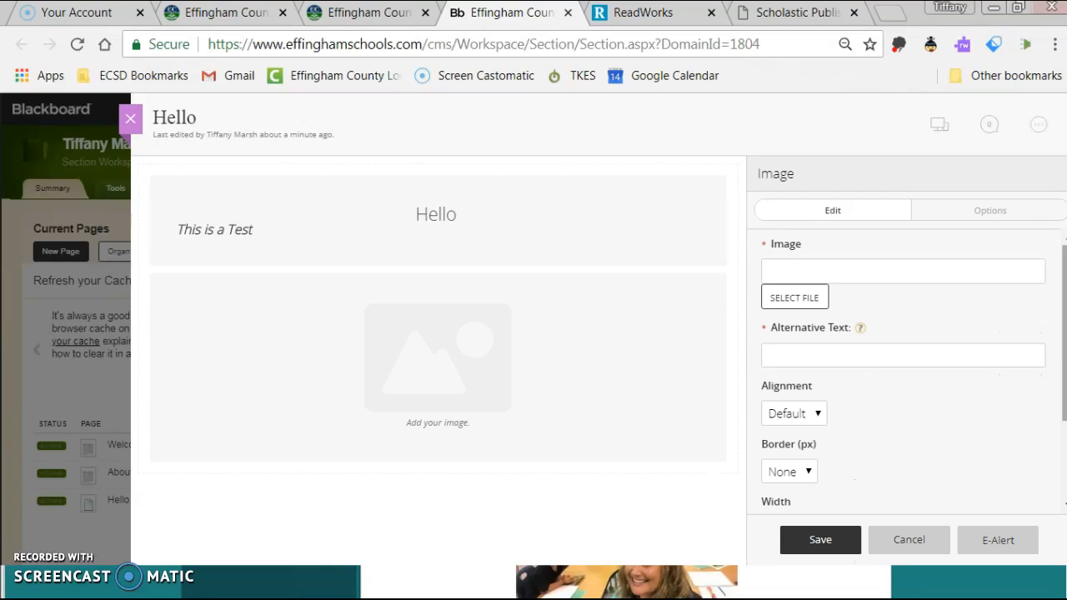
scroll(815, 324, "down", 1)
scroll(833, 342, "down", 1)
scroll(862, 375, "up", 3)
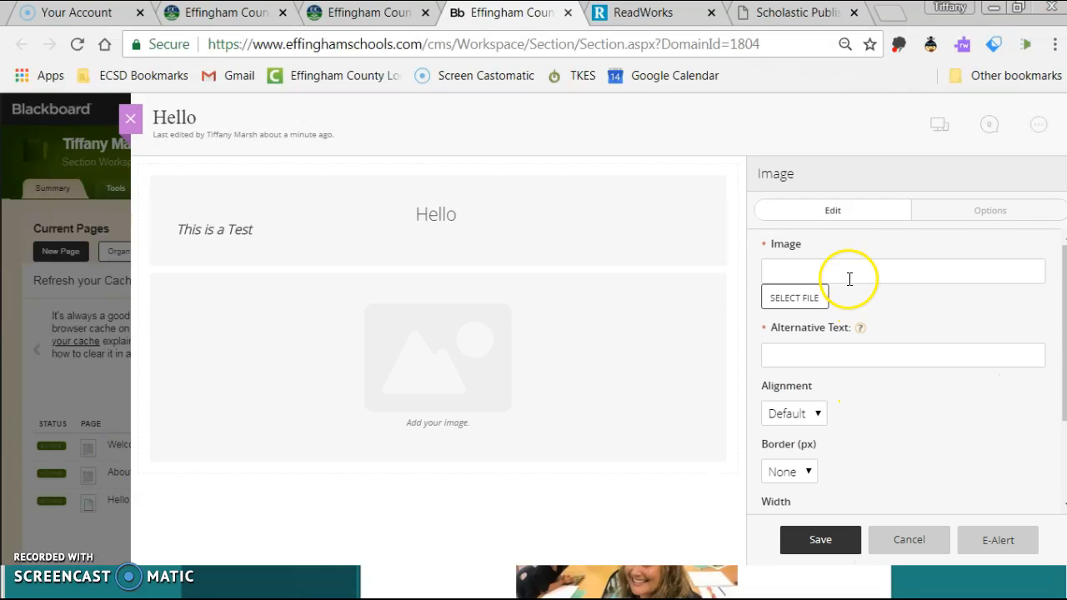
left_click(794, 298)
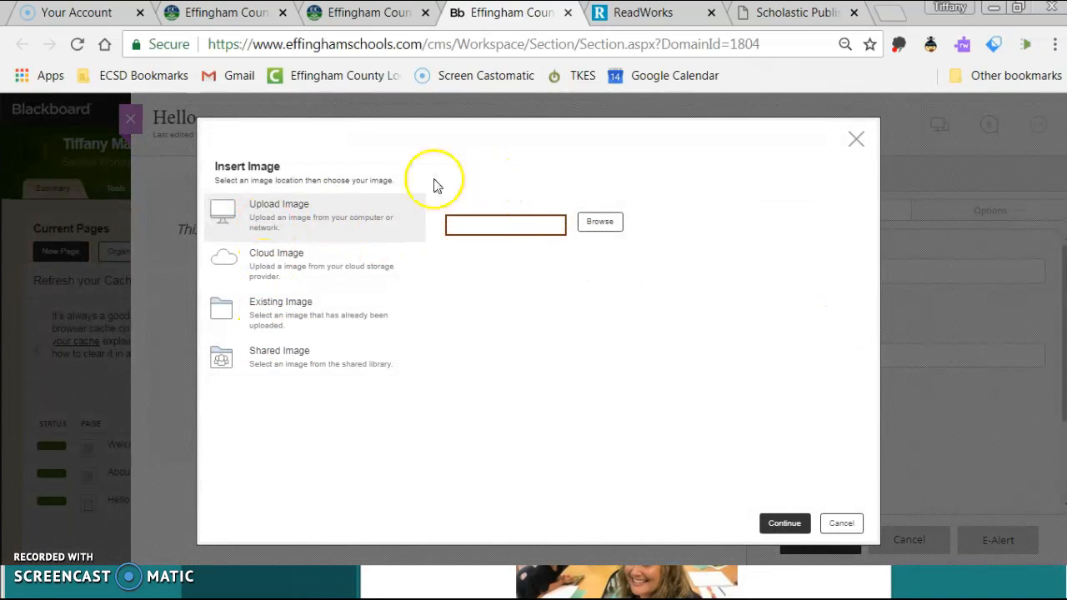
Upload emory 2.jpg from the Pictures library and insert it into the Image block.
left_click(609, 223)
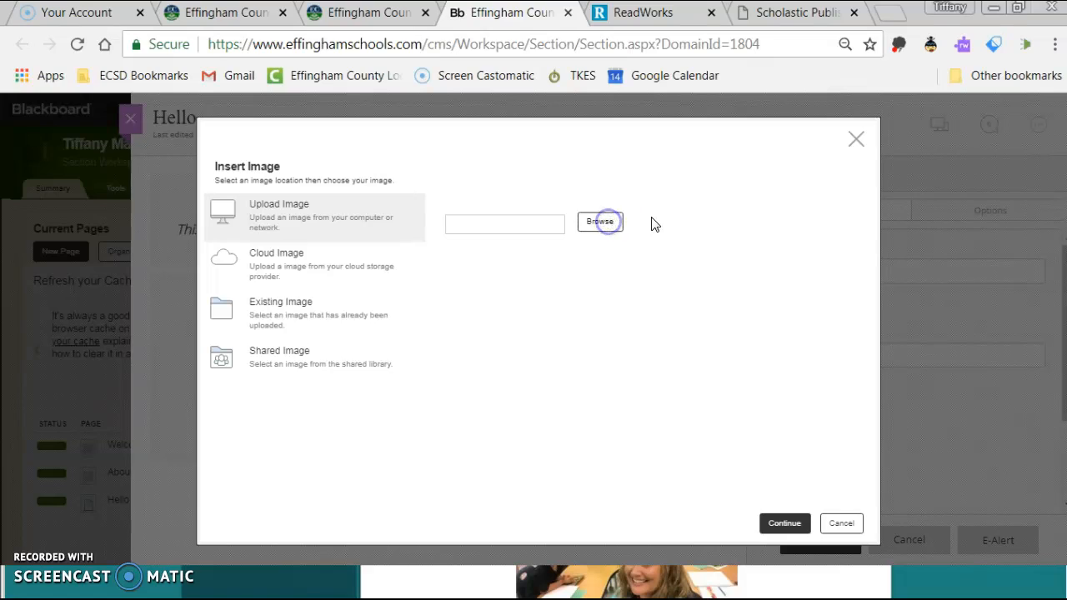
left_click(73, 185)
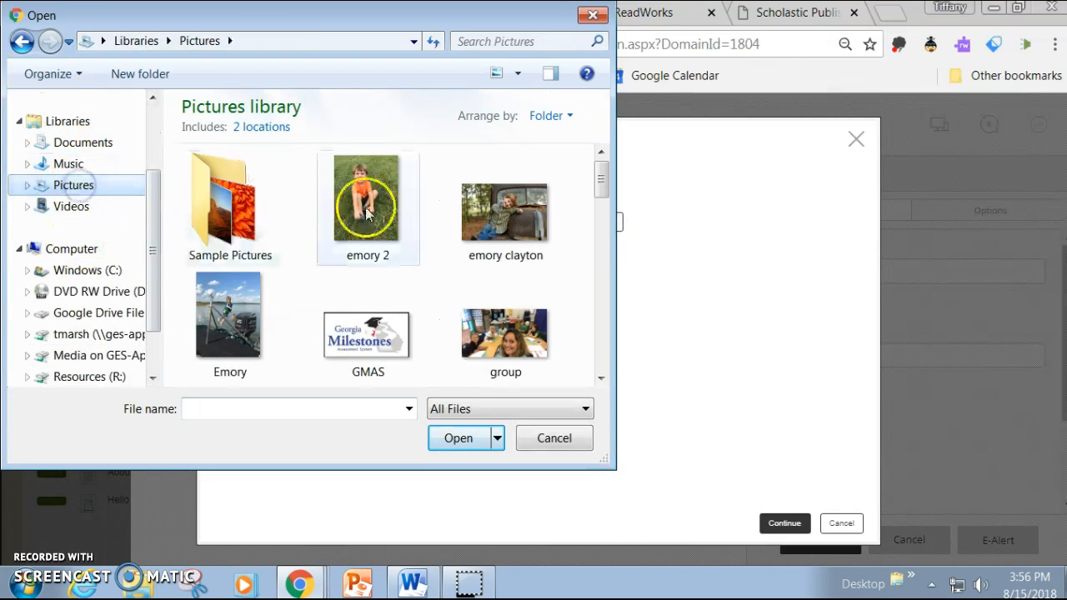
left_click(366, 213)
left_click(467, 442)
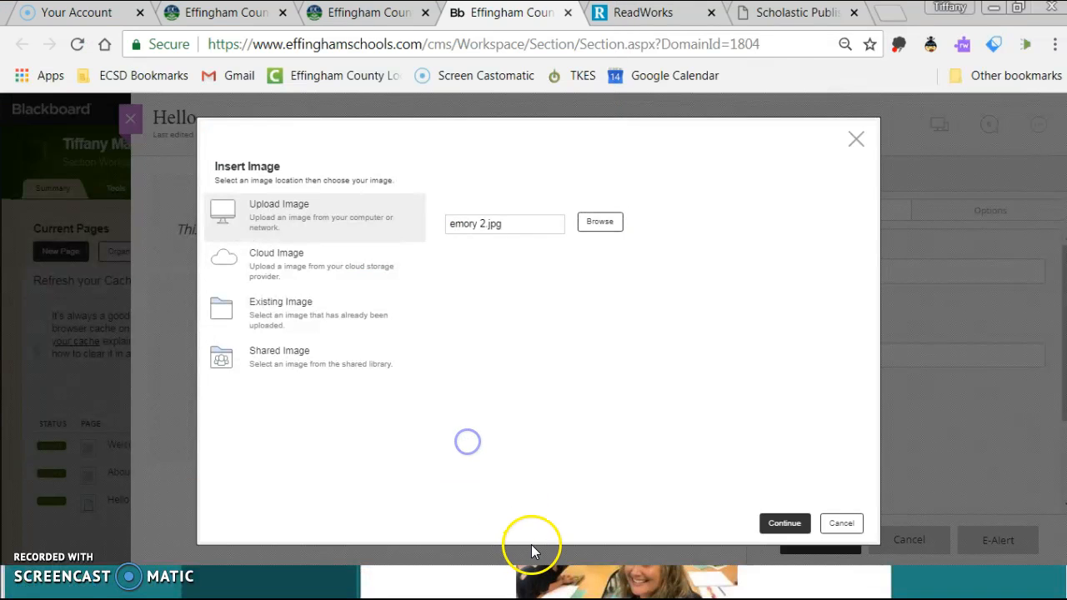
left_click(783, 522)
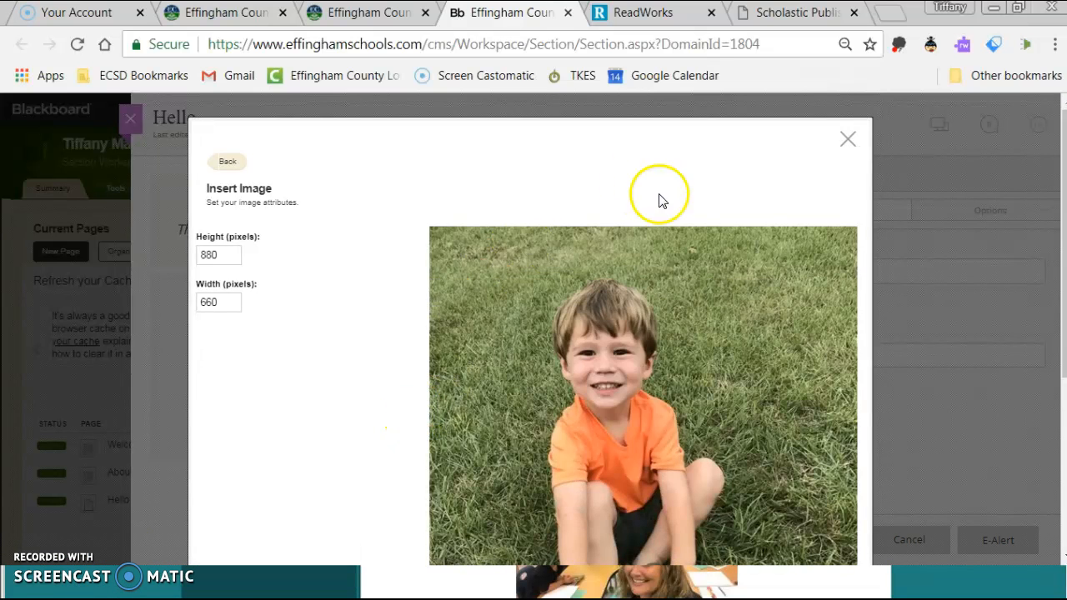
scroll(612, 364, "down", 3)
left_click(758, 535)
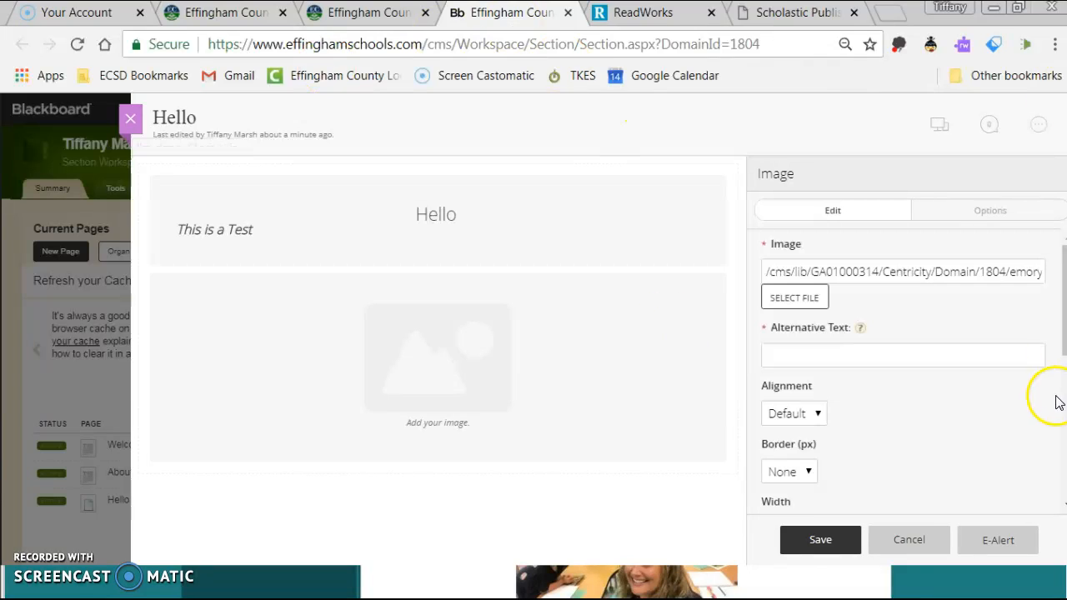
Give the photo alt text 'emory', save the image block, and close the page editor.
left_click(785, 538)
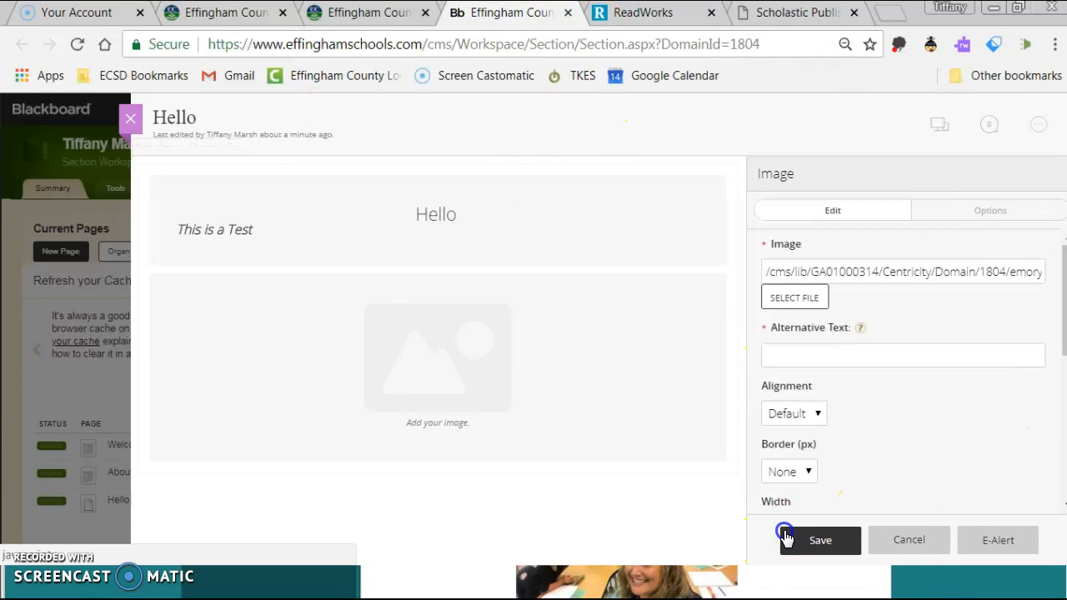
left_click(829, 357)
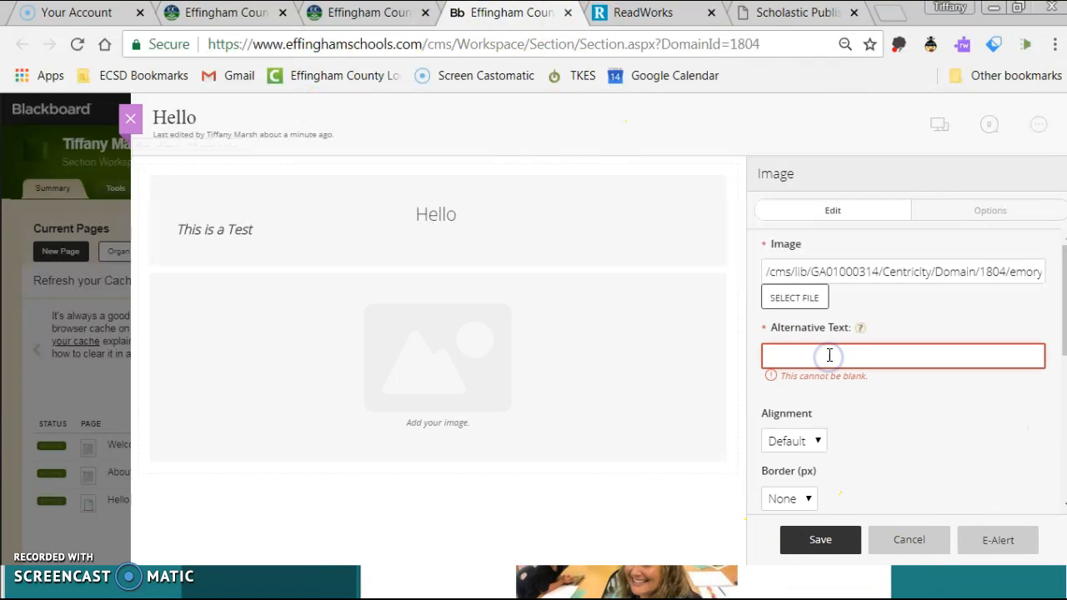
left_click(810, 544)
scroll(758, 353, "down", 2)
scroll(584, 417, "down", 1)
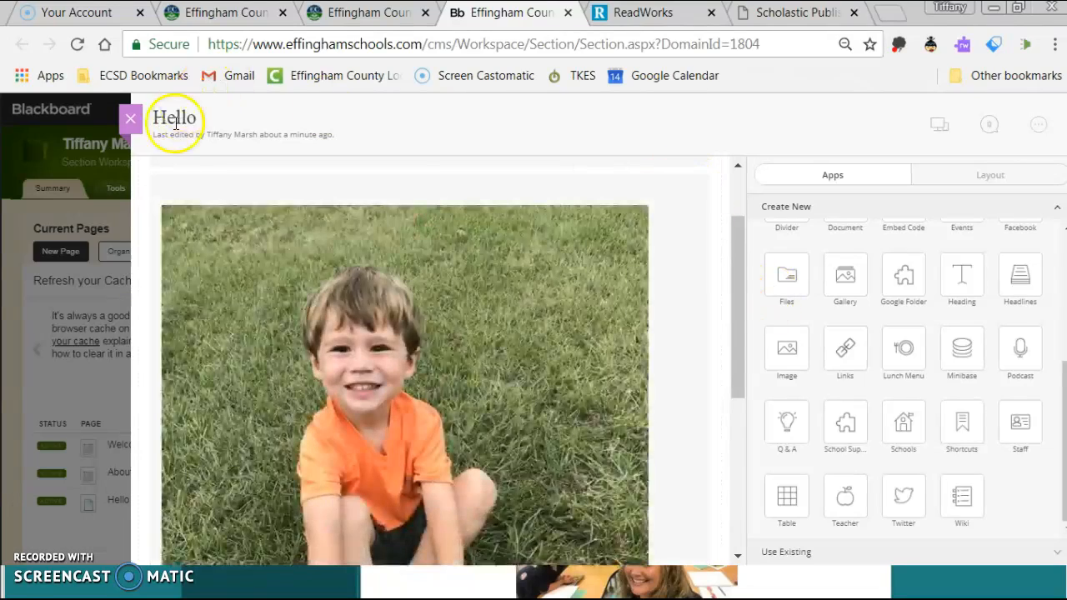
left_click(130, 118)
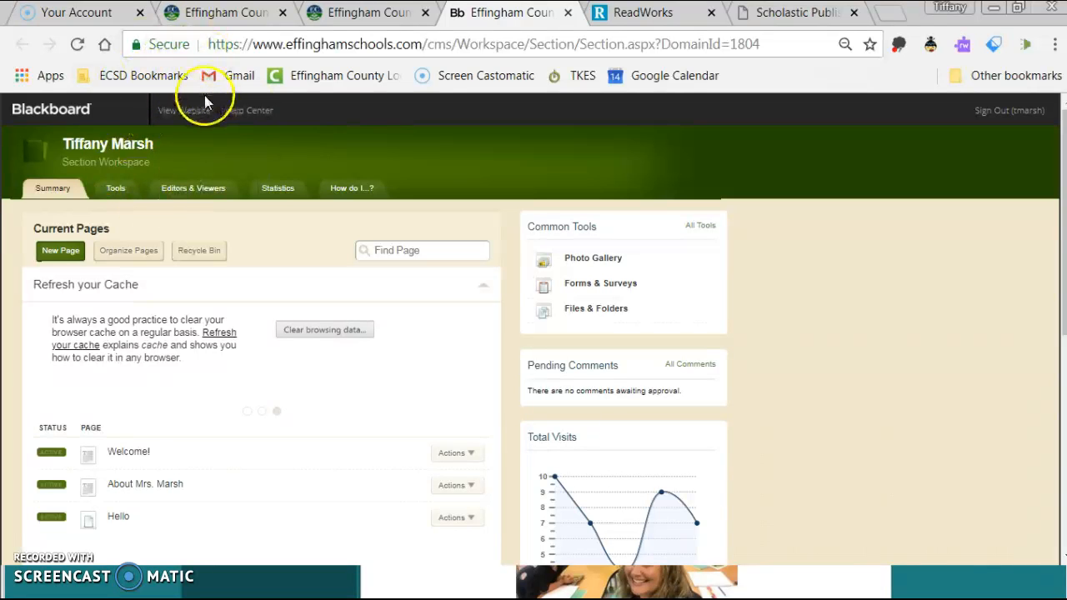
View the Hello page on the public website, then return to its editor.
left_click(190, 117)
scroll(813, 310, "down", 6)
scroll(846, 316, "down", 5)
scroll(898, 300, "up", 11)
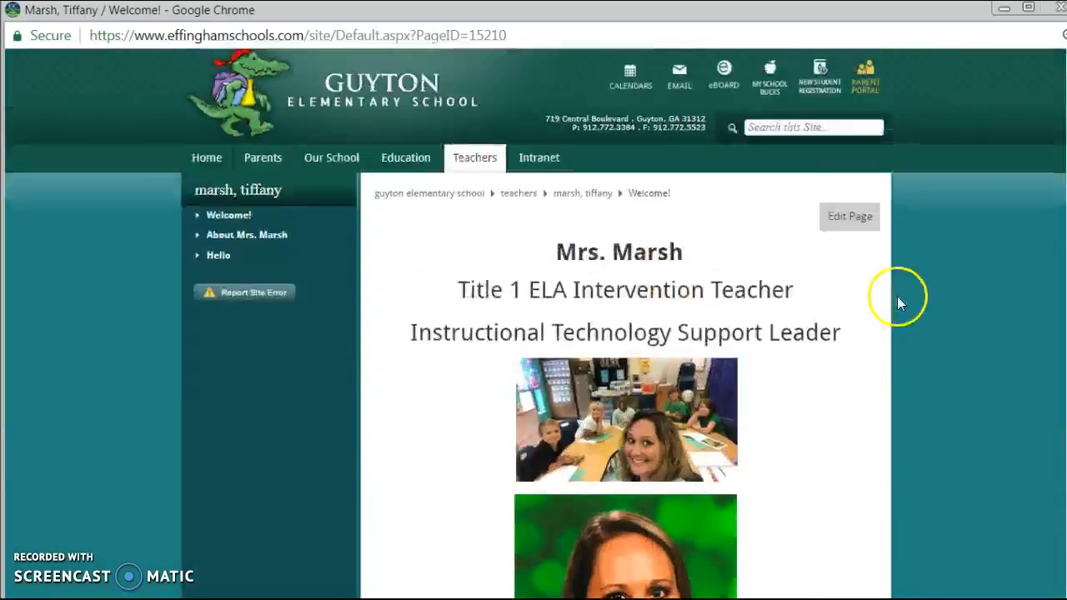
left_click(212, 284)
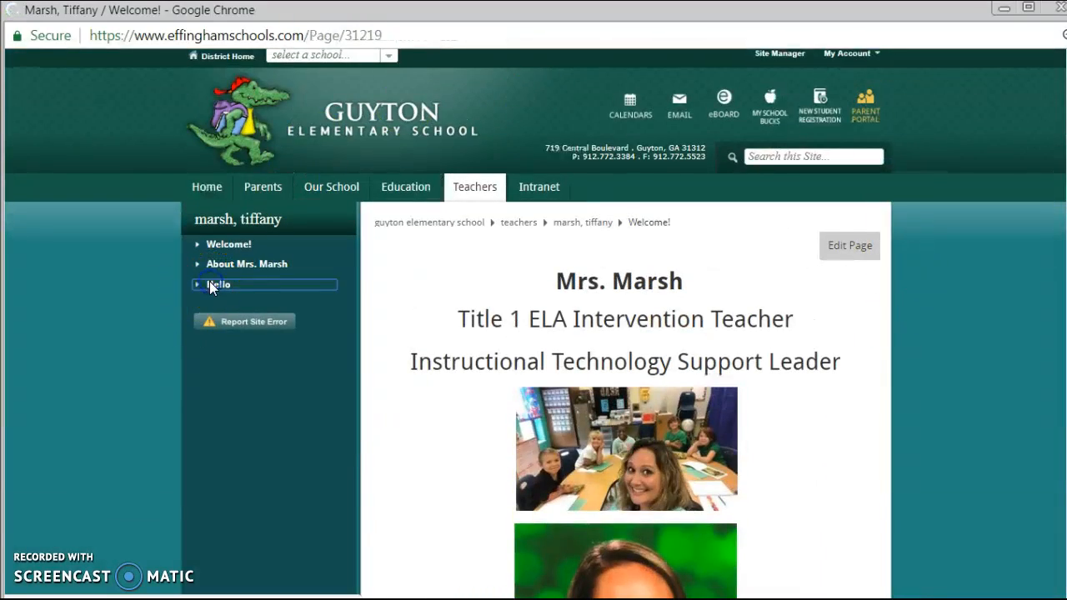
scroll(538, 325, "down", 6)
scroll(698, 376, "up", 6)
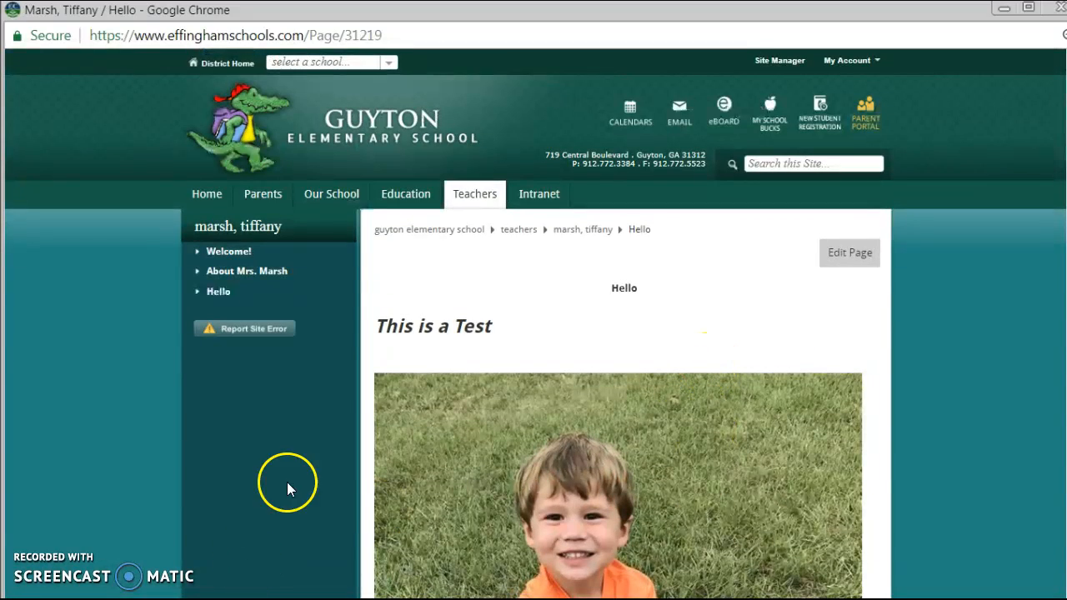
left_click(846, 265)
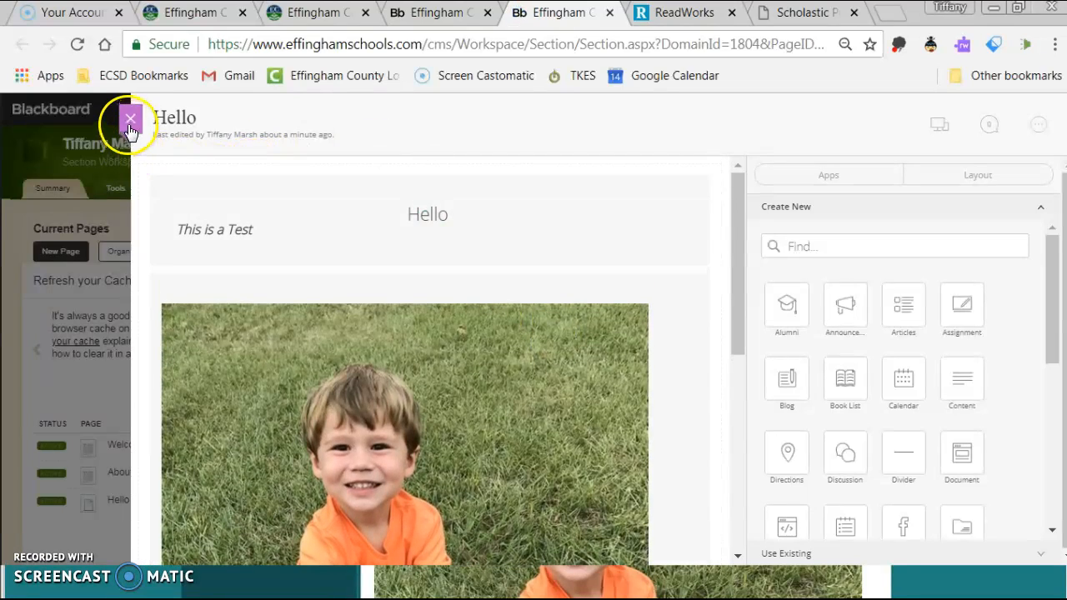
Move the Hello page to the recycle bin and open the Welcome! page editor.
left_click(130, 120)
scroll(231, 428, "down", 4)
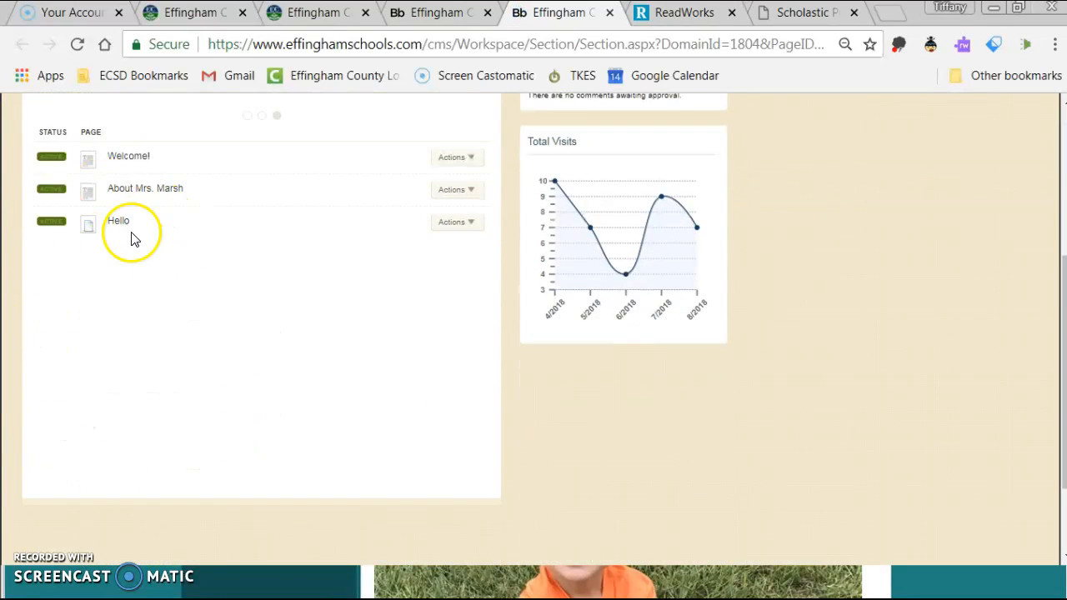
left_click(467, 222)
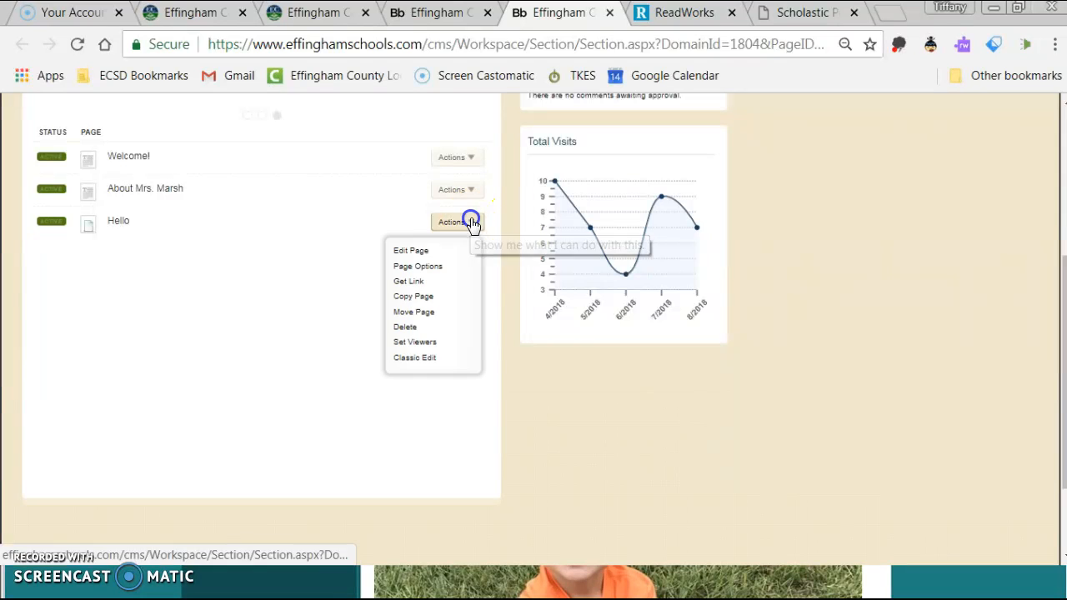
left_click(437, 330)
left_click(495, 294)
scroll(411, 486, "down", 1)
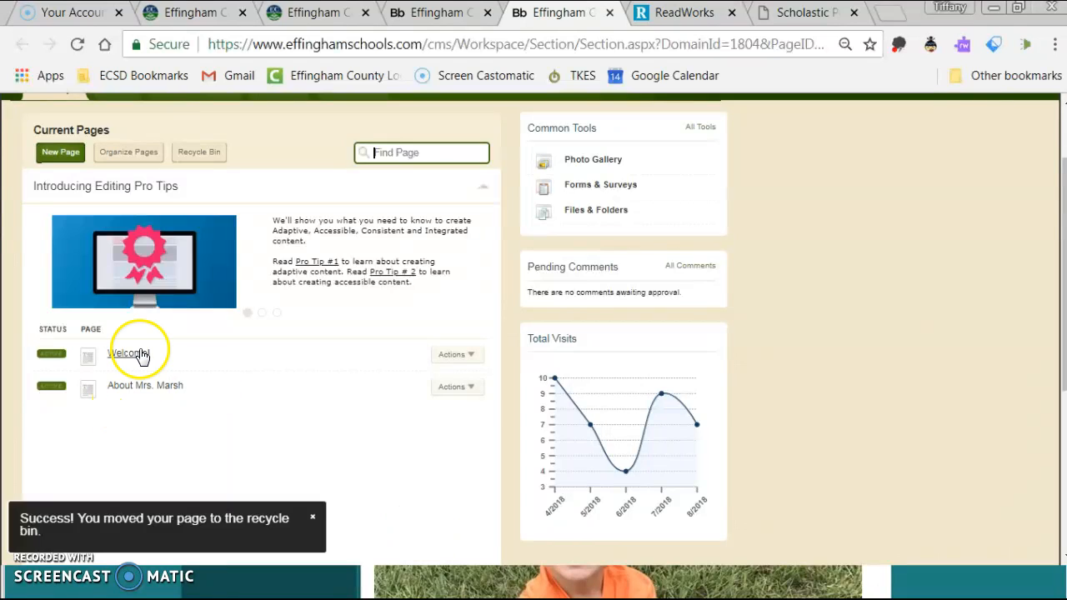
left_click(139, 353)
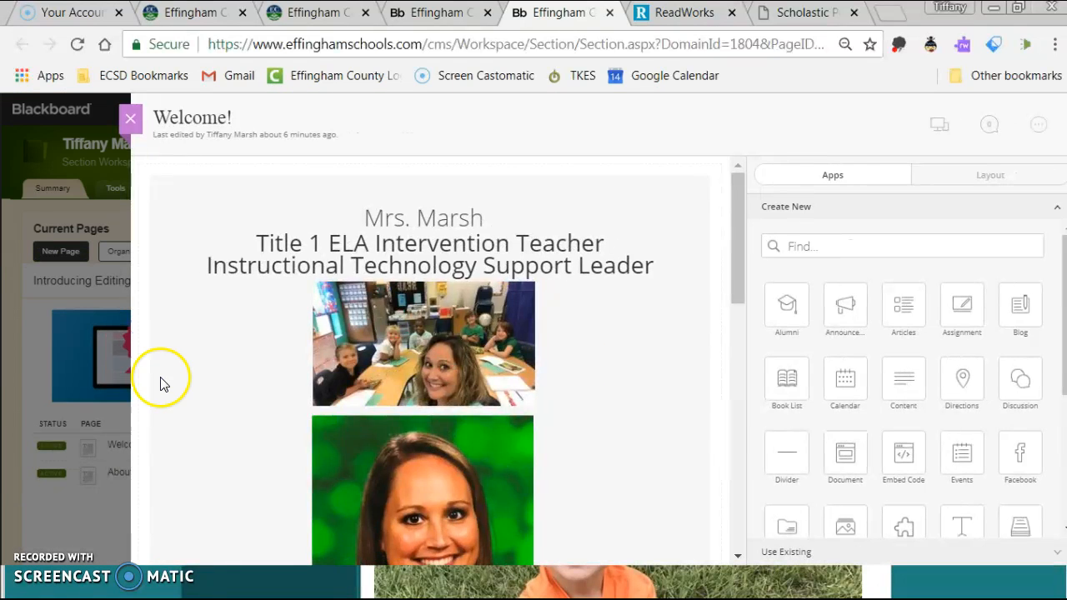
Open the Welcome! content widget and add a blank line below the teacher's name heading.
mouse_move(642, 242)
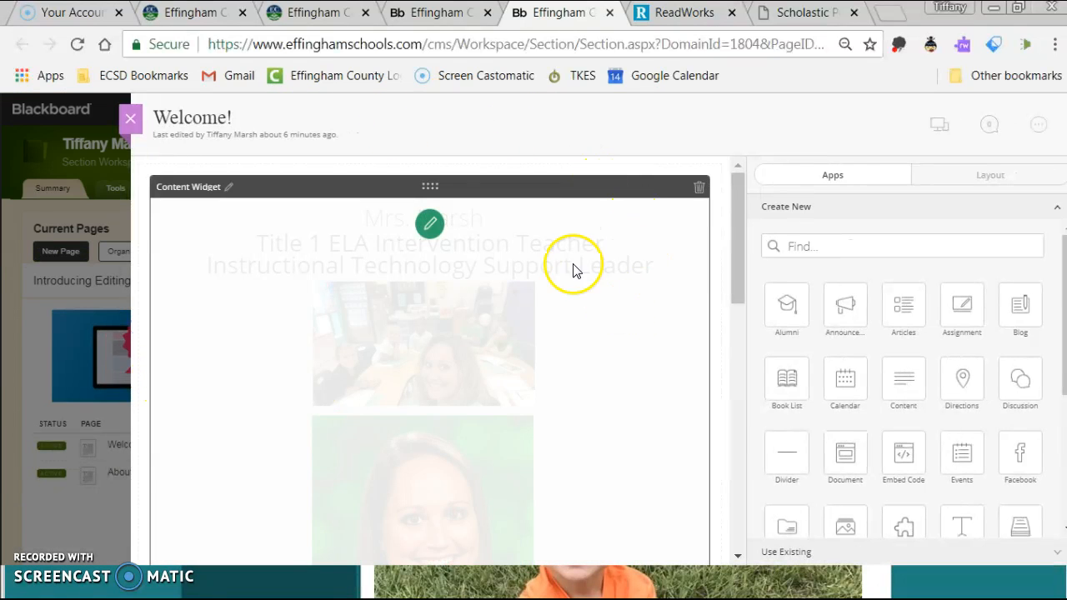
scroll(542, 229, "down", 1)
scroll(457, 215, "up", 1)
left_click(429, 223)
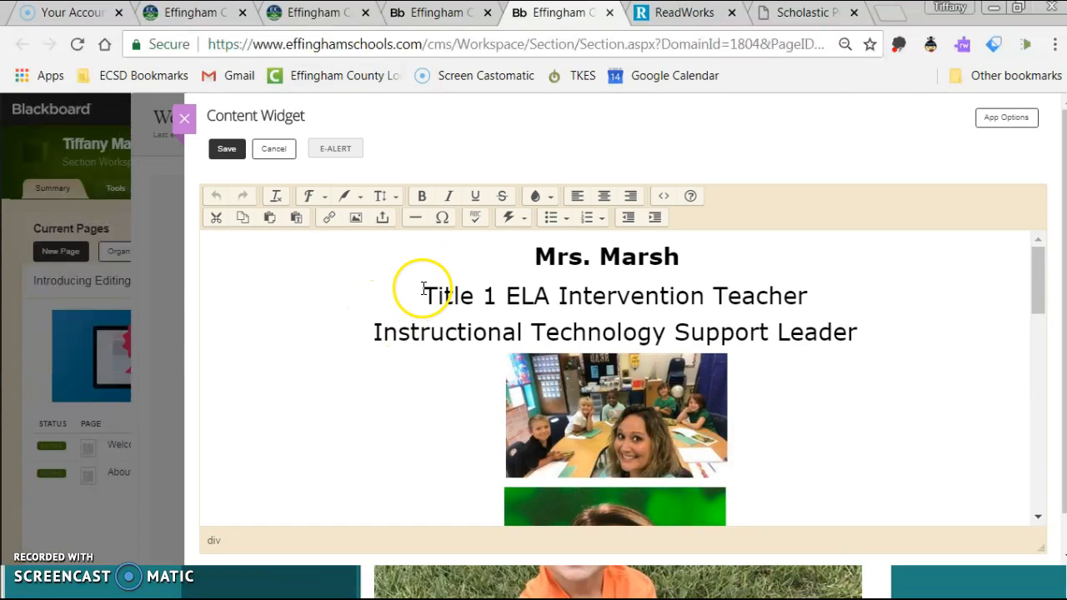
key("Return")
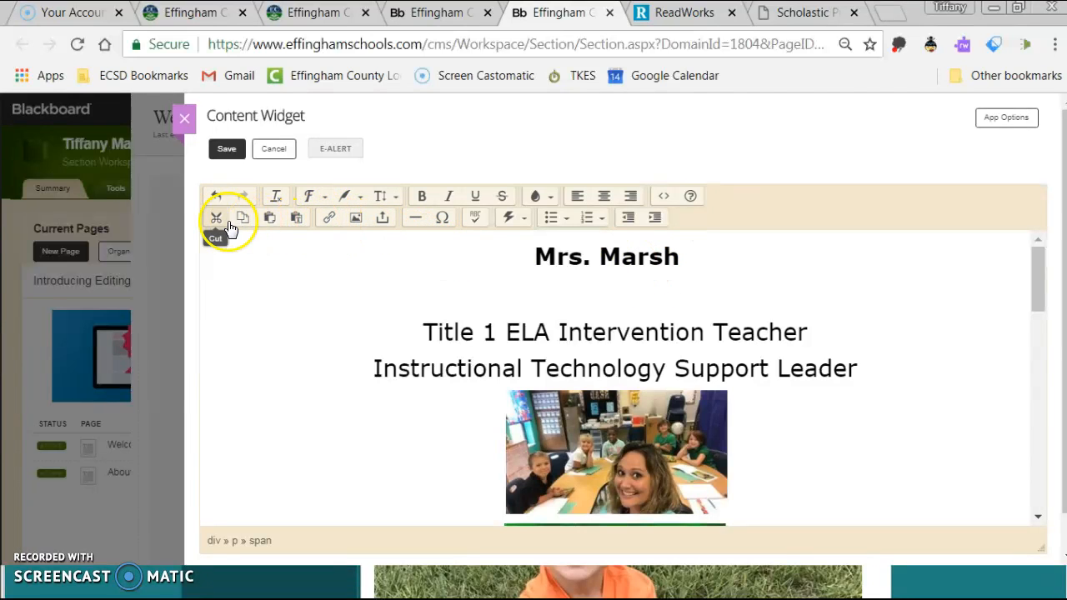
Insert a 'Click Here for Scholastic' link to the Scholastic web address, opening in a new window.
left_click(329, 219)
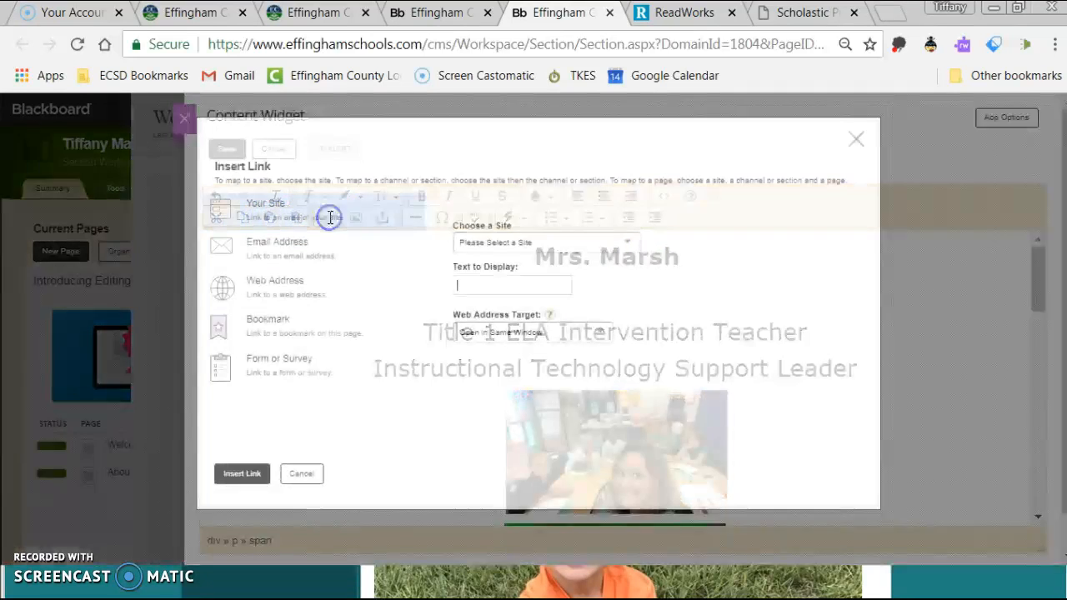
left_click(269, 288)
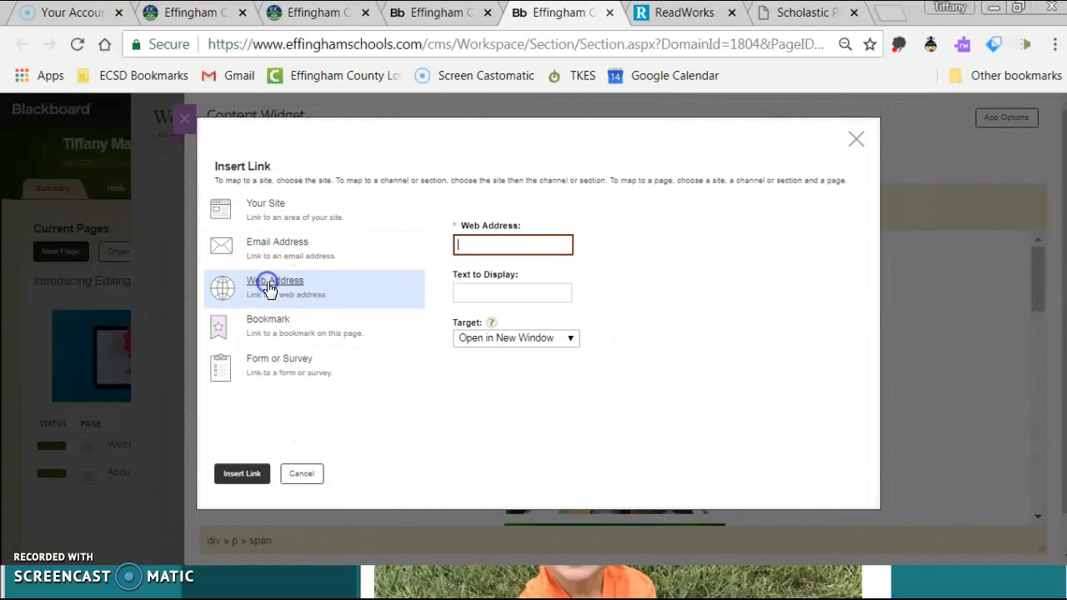
left_click(760, 13)
right_click(374, 44)
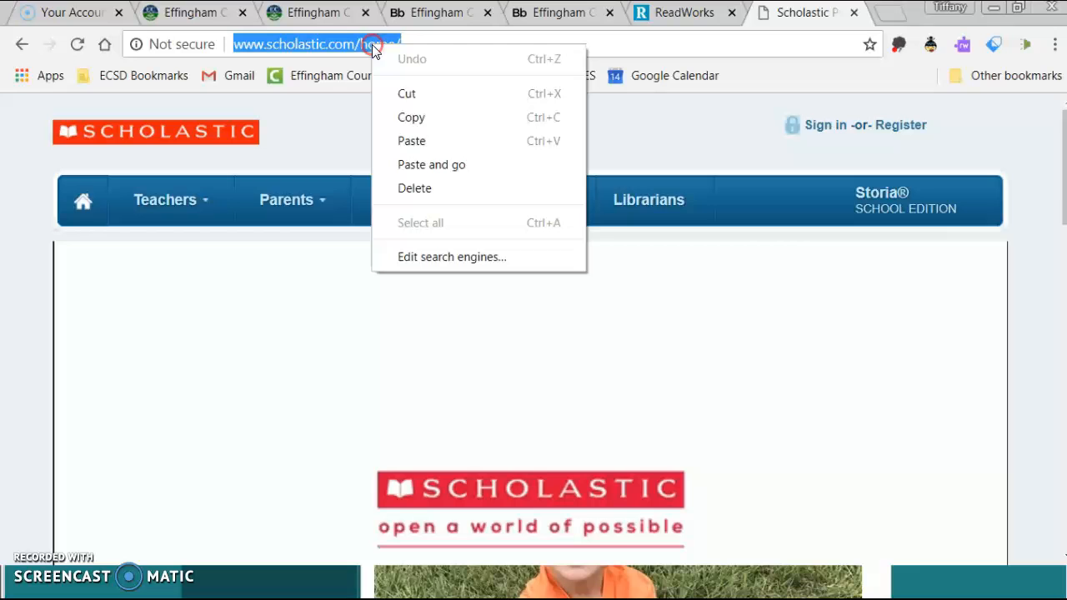
left_click(410, 119)
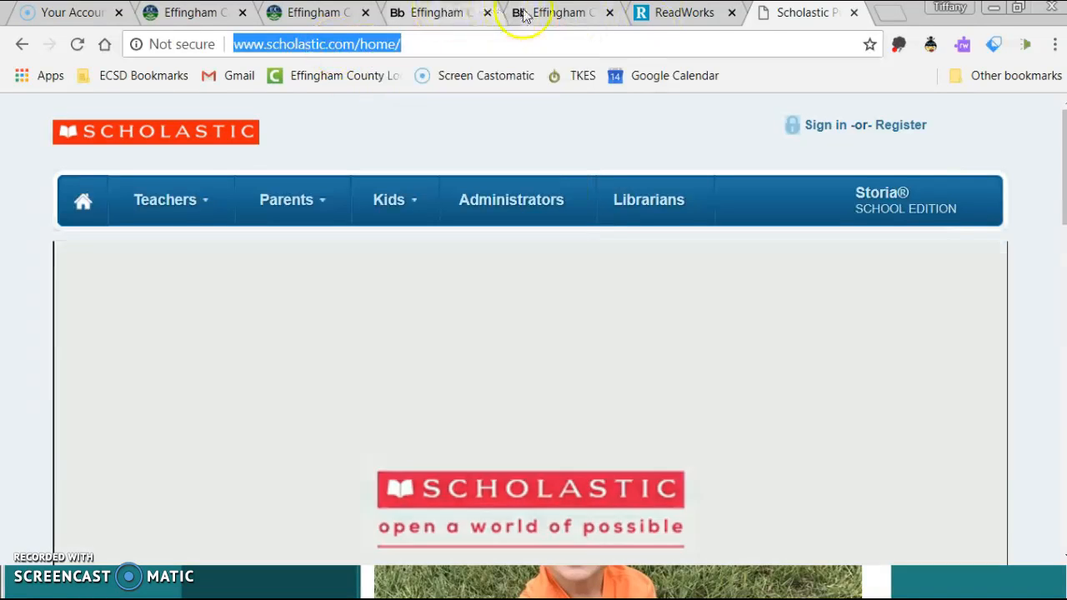
left_click(507, 14)
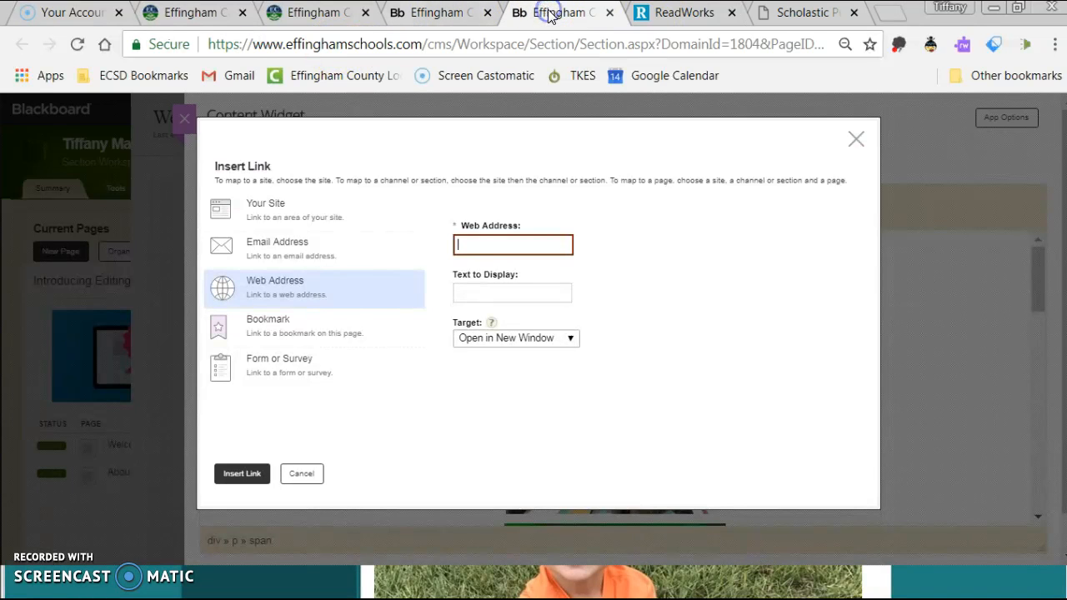
right_click(484, 241)
left_click(523, 355)
left_click(502, 286)
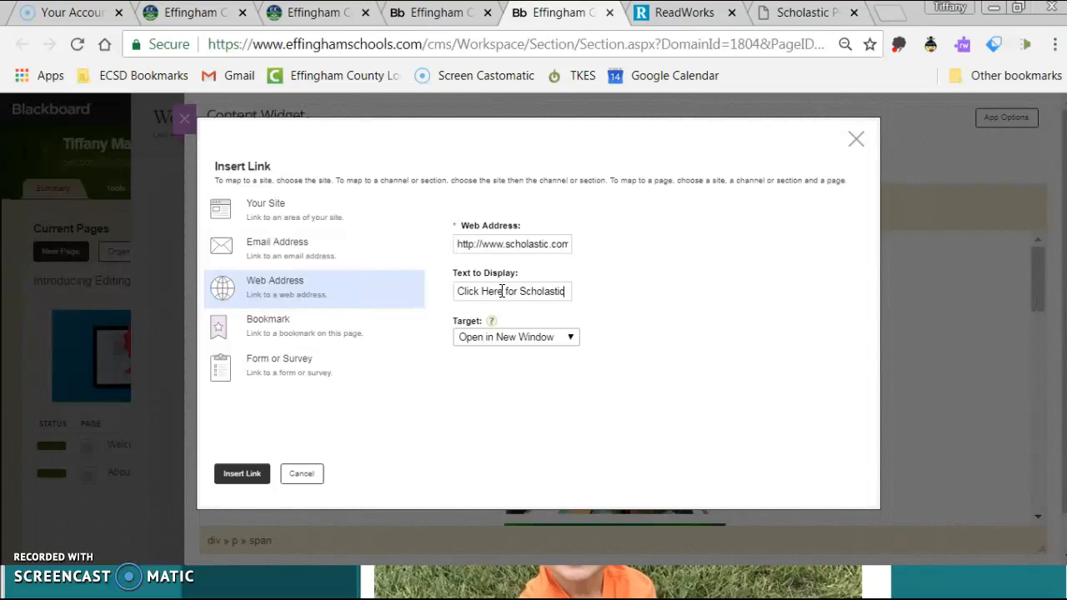
left_click(242, 473)
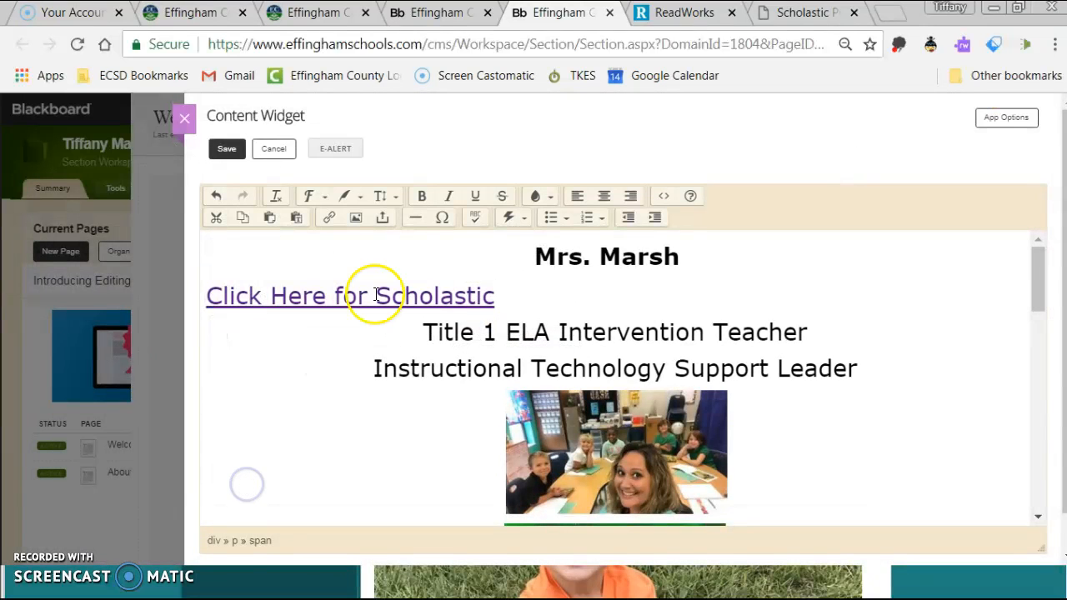
Center the Click Here for Scholastic link, save the content, and close both editors.
left_click(606, 195)
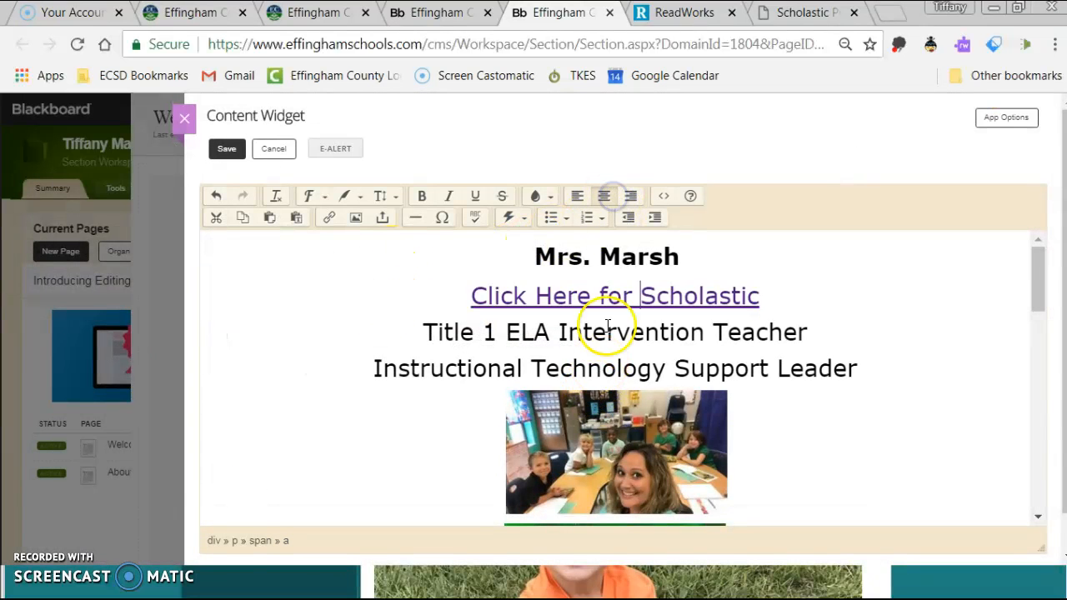
left_click(230, 149)
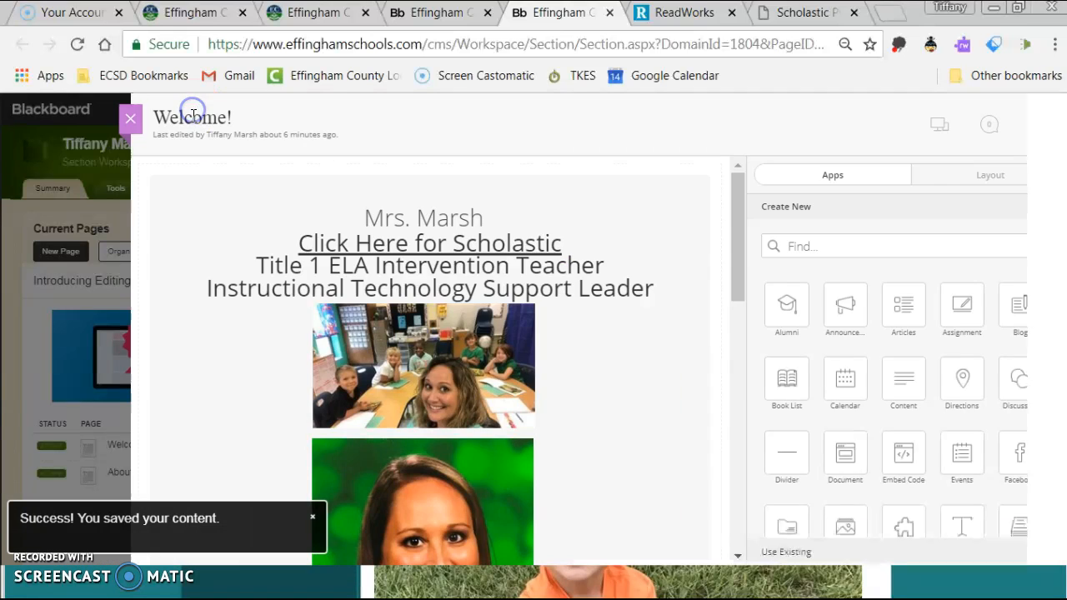
left_click(184, 118)
left_click(130, 119)
View the public website and test that the Scholastic link opens scholastic.com.
left_click(208, 119)
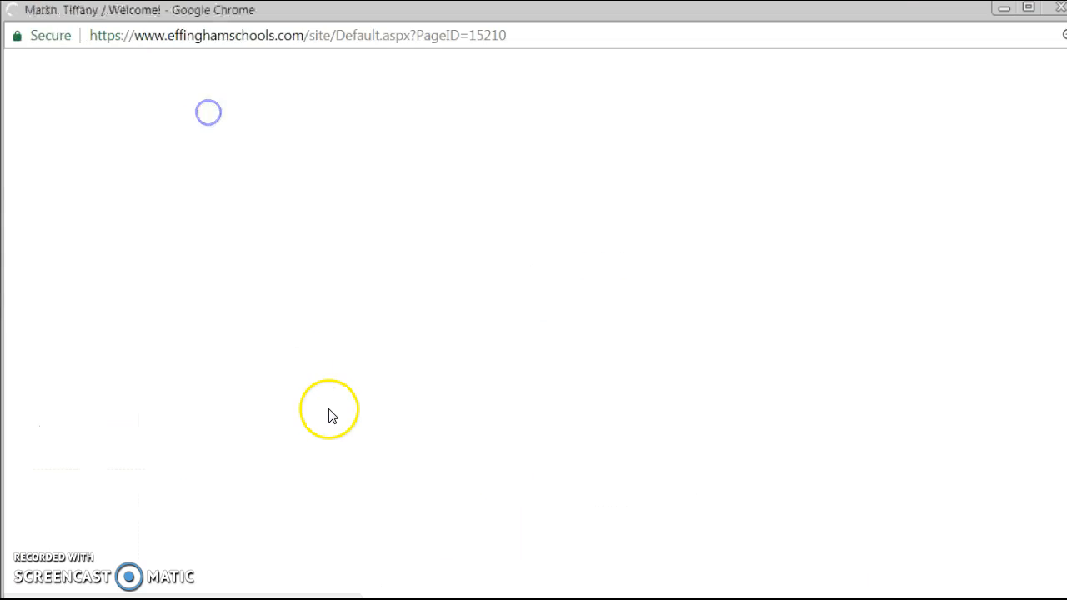
scroll(750, 339, "down", 10)
scroll(745, 515, "down", 3)
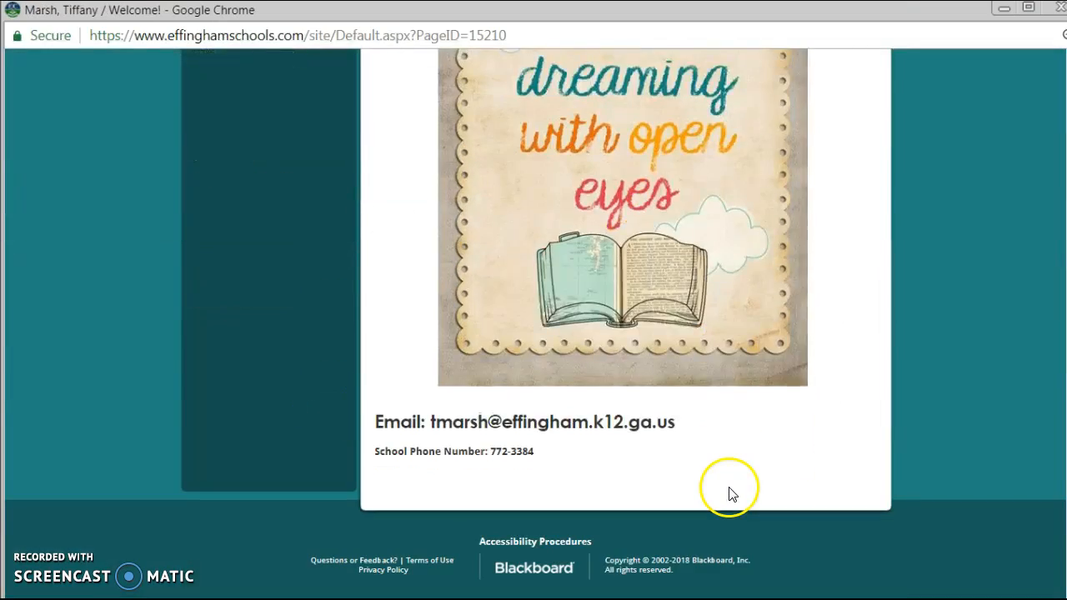
scroll(728, 493, "up", 13)
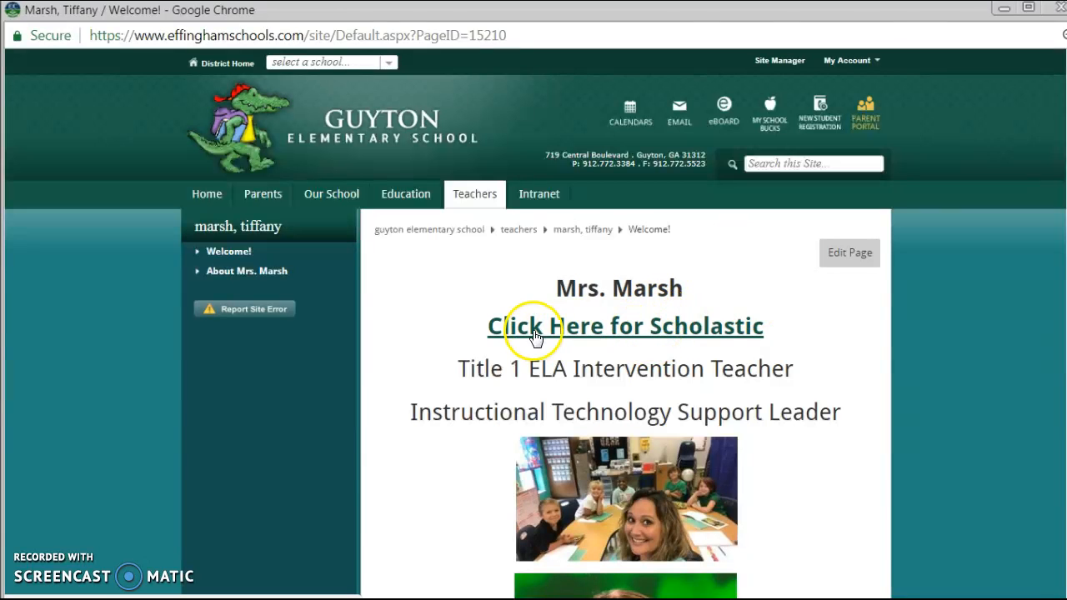
left_click(575, 332)
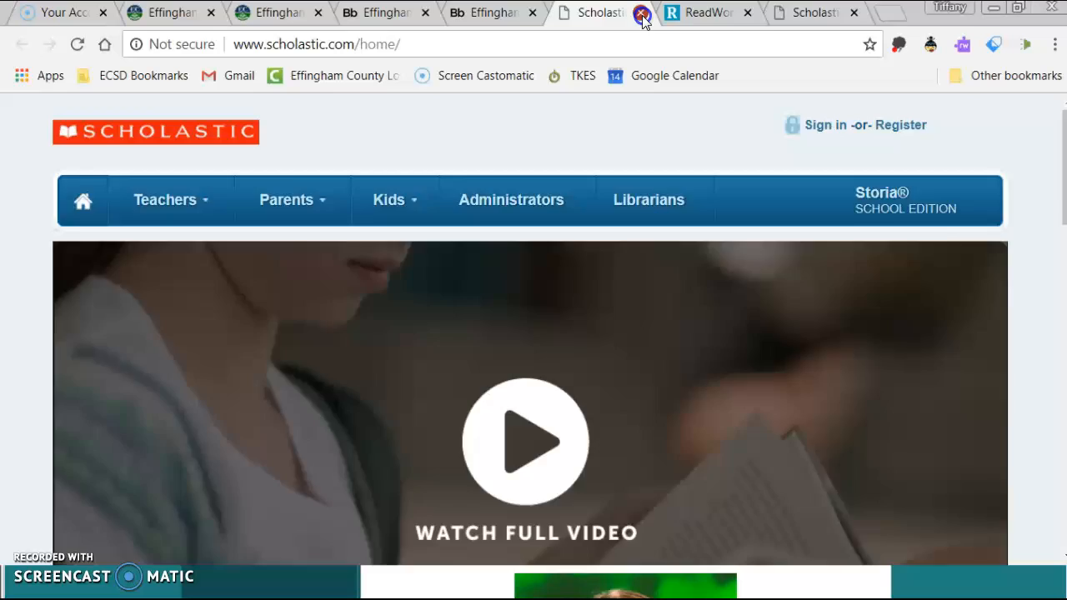
Close the Scholastic tab and open the Welcome! page's content widget for editing.
left_click(640, 13)
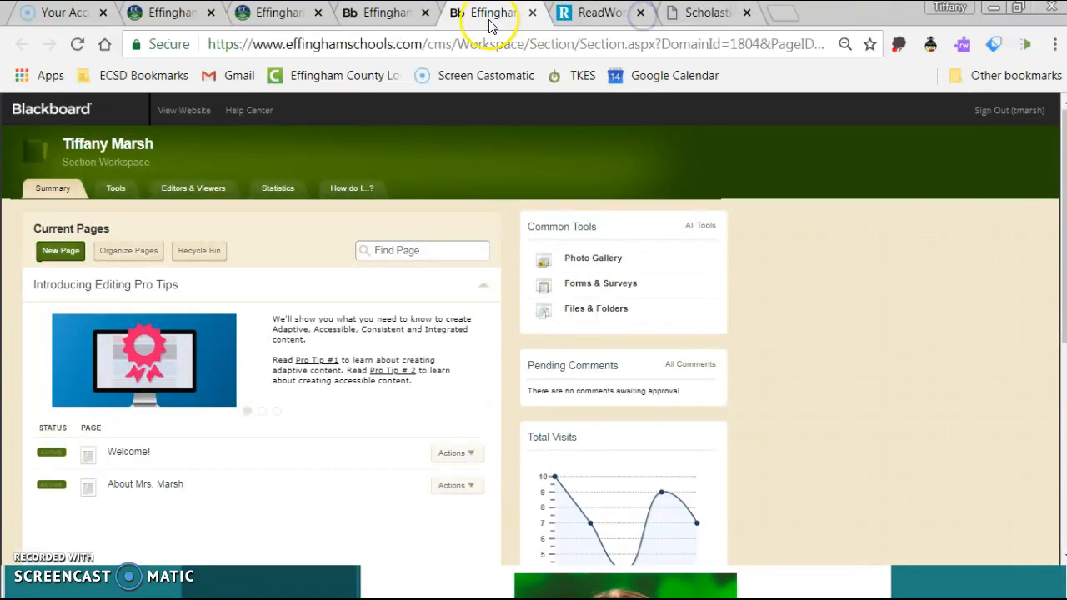
left_click(128, 450)
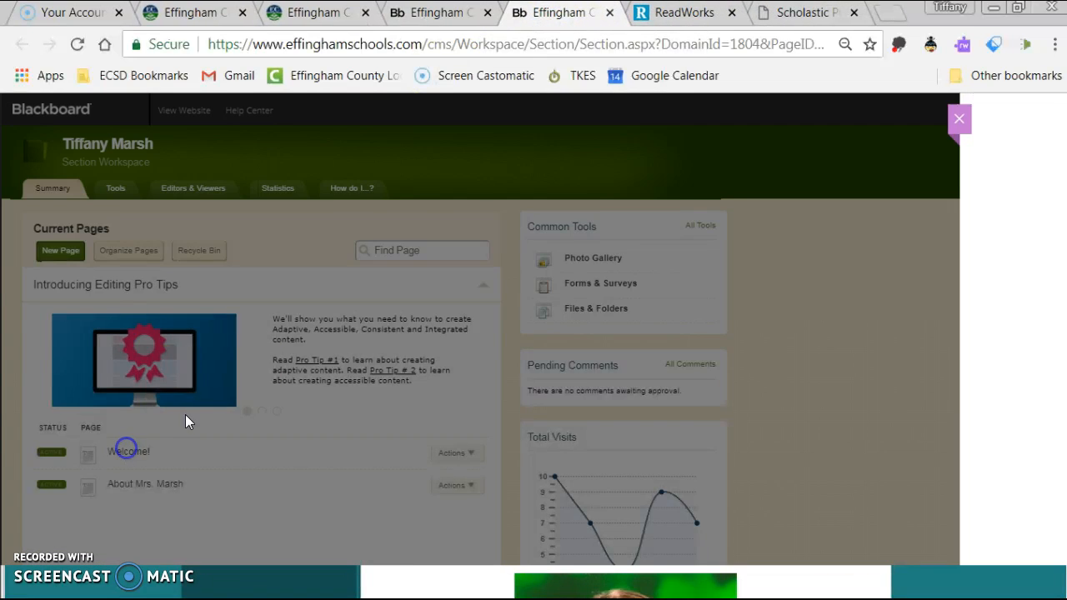
left_click(425, 221)
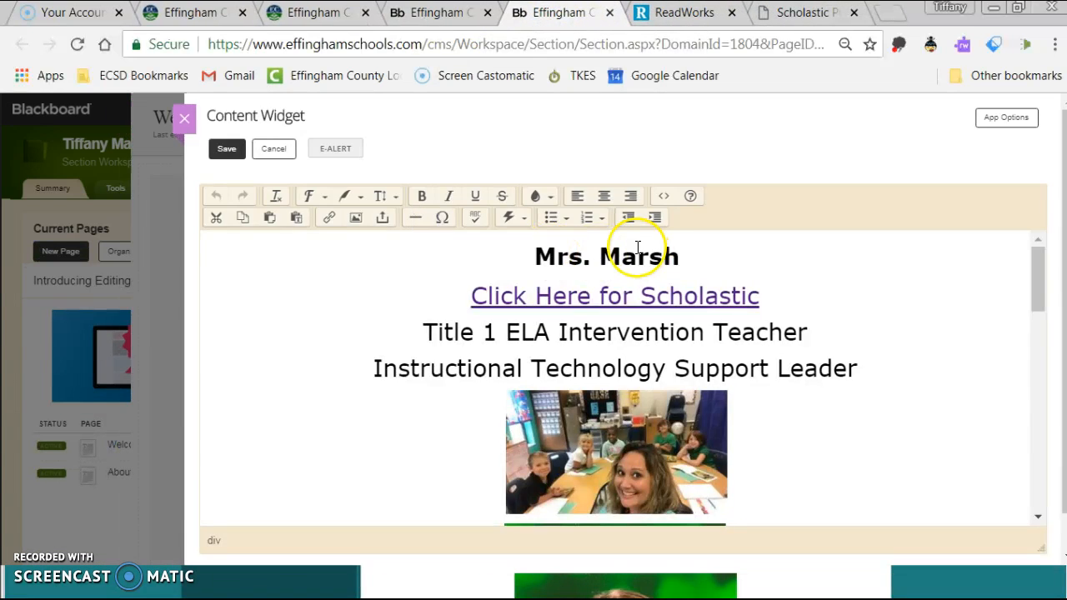
Delete the Click Here for Scholastic link text and its empty line, then save.
left_click_drag(816, 296, 467, 295)
key("BackSpace")
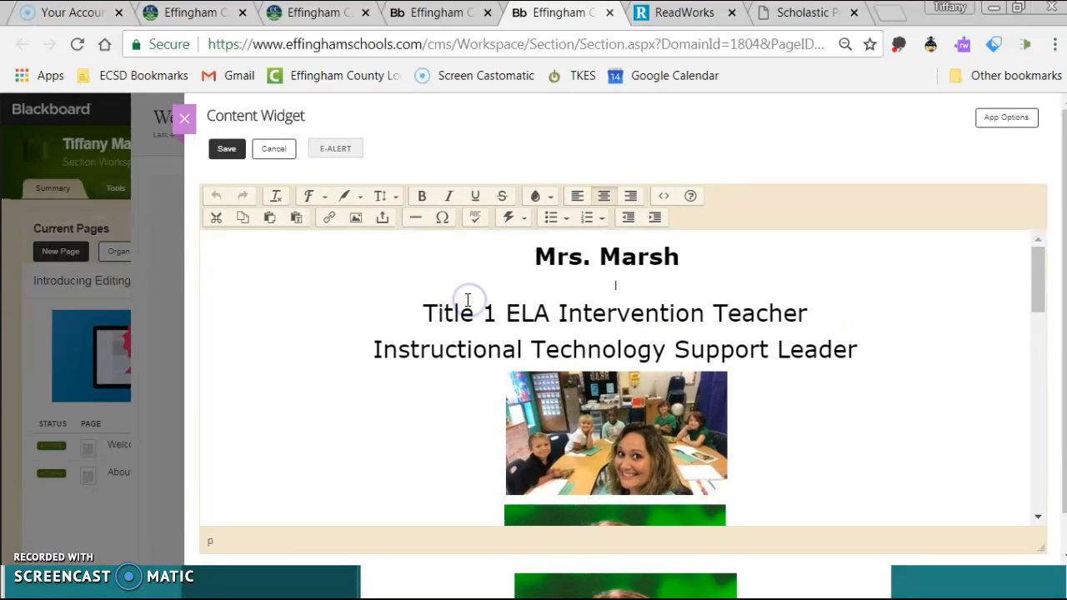
key("BackSpace")
left_click(225, 150)
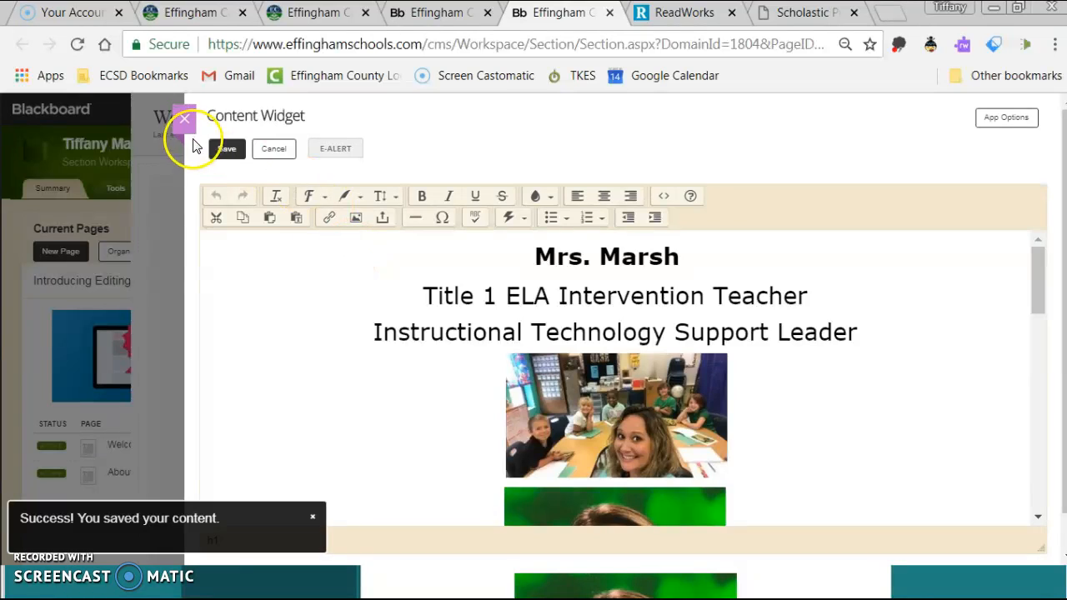
left_click(187, 123)
Drag a Links app from the Create New list to the top of the Welcome! page.
scroll(898, 520, "down", 3)
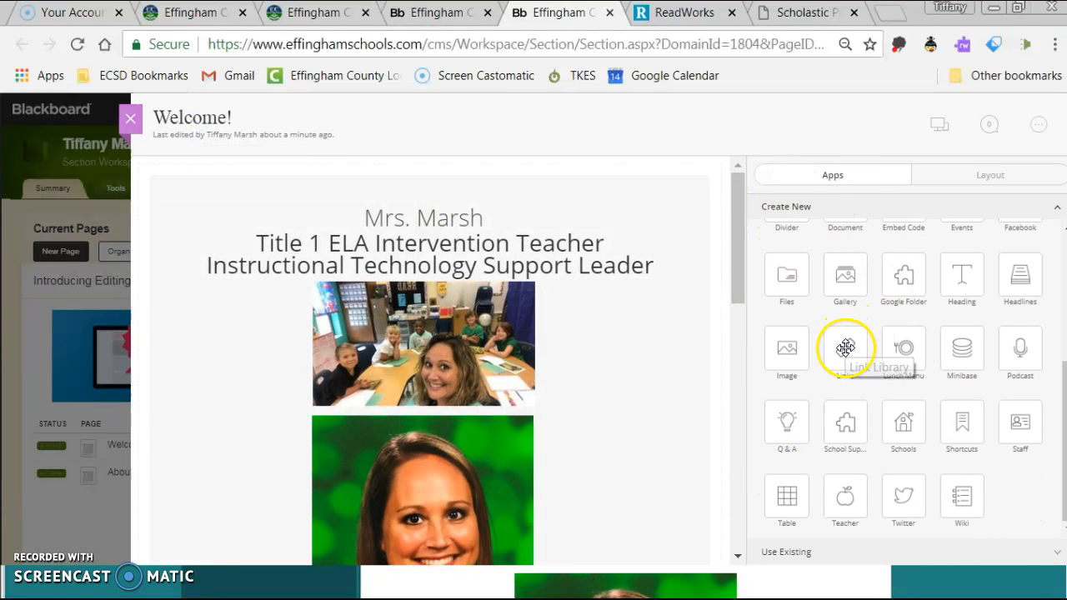
left_click_drag(856, 349, 376, 208)
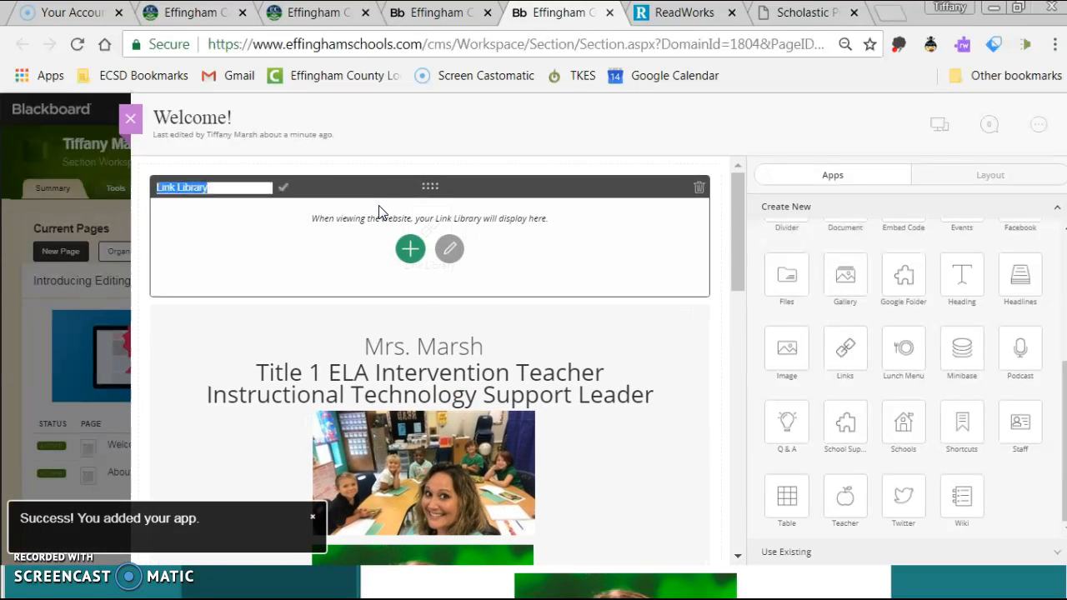
Start a new Link Library link, accepting the unsaved-progress warning to reach the New Link form.
left_click(451, 251)
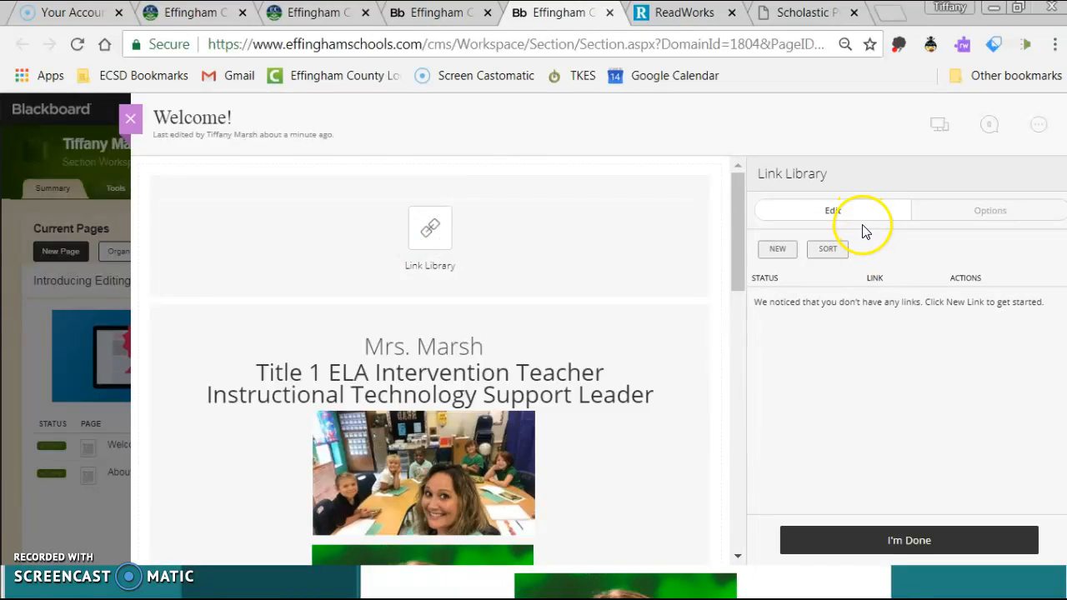
left_click(858, 211)
left_click(449, 249)
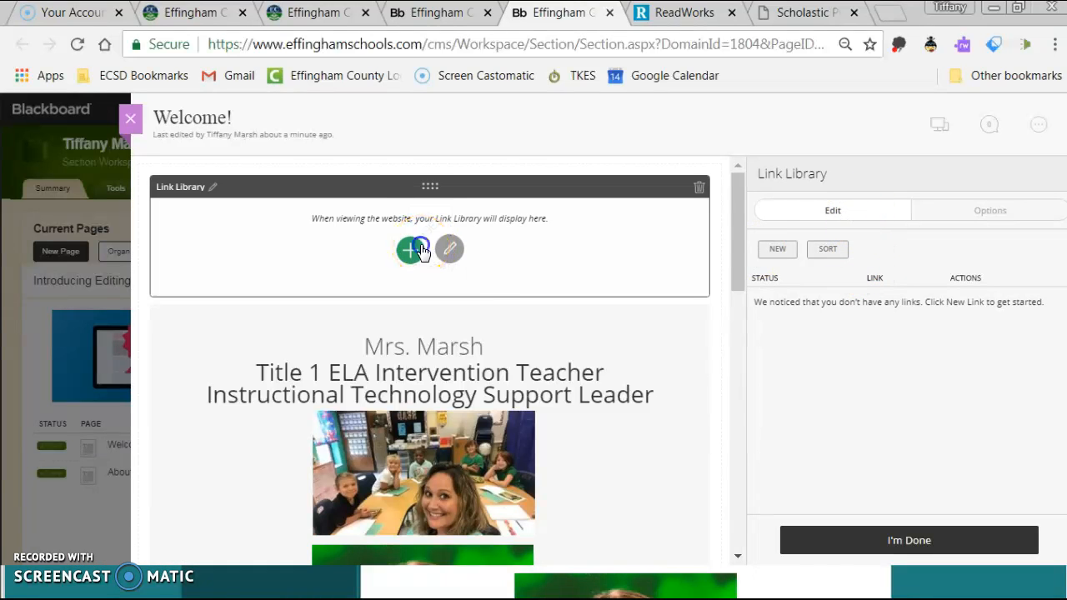
left_click(557, 322)
left_click(414, 244)
left_click(510, 328)
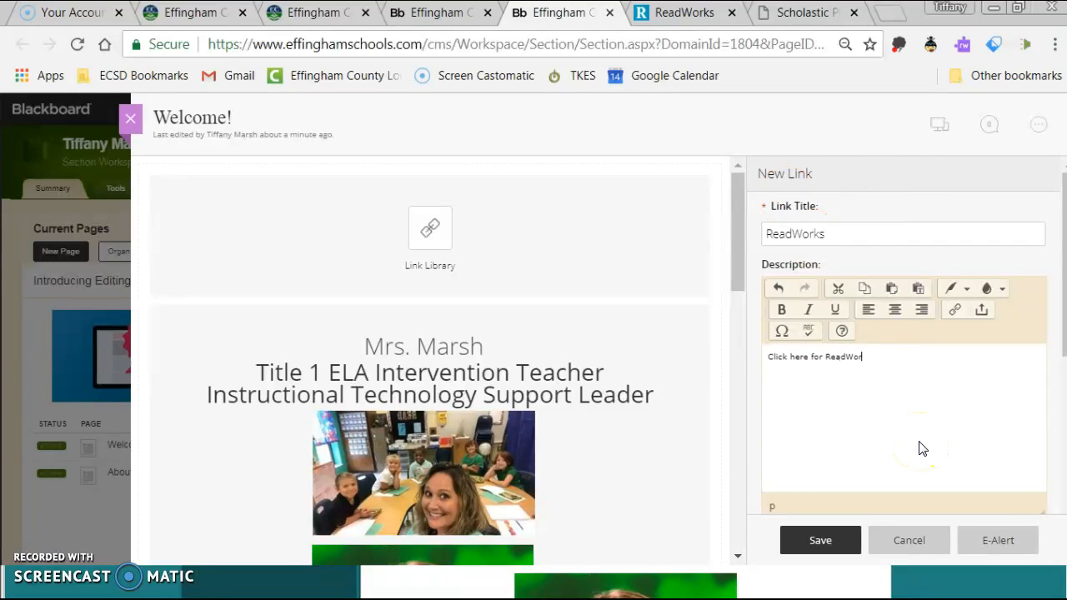
scroll(922, 449, "down", 3)
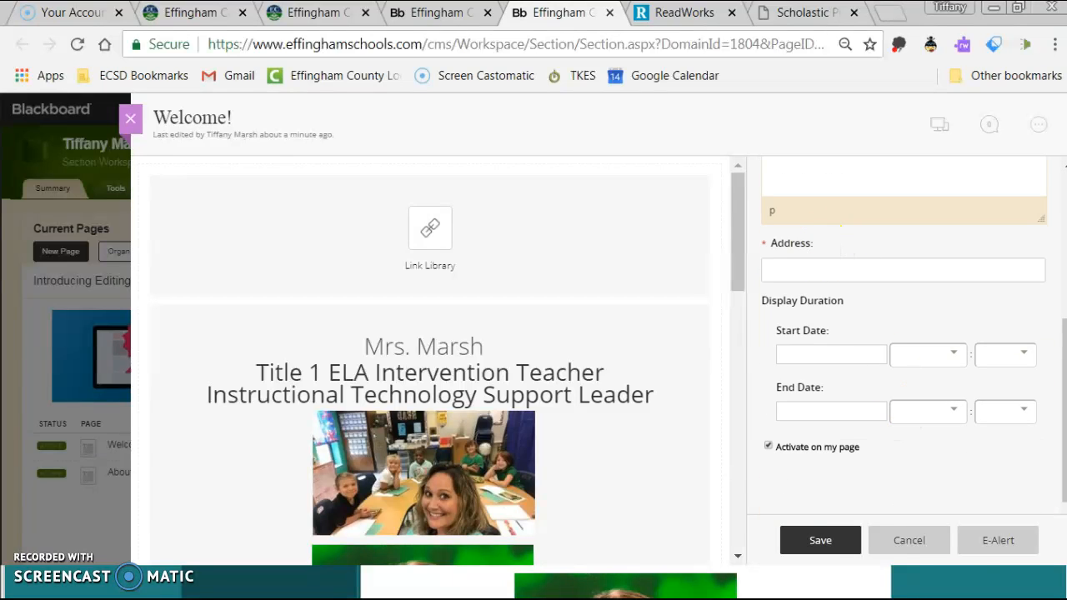
left_click(680, 13)
left_click(481, 43)
right_click(450, 42)
left_click(488, 121)
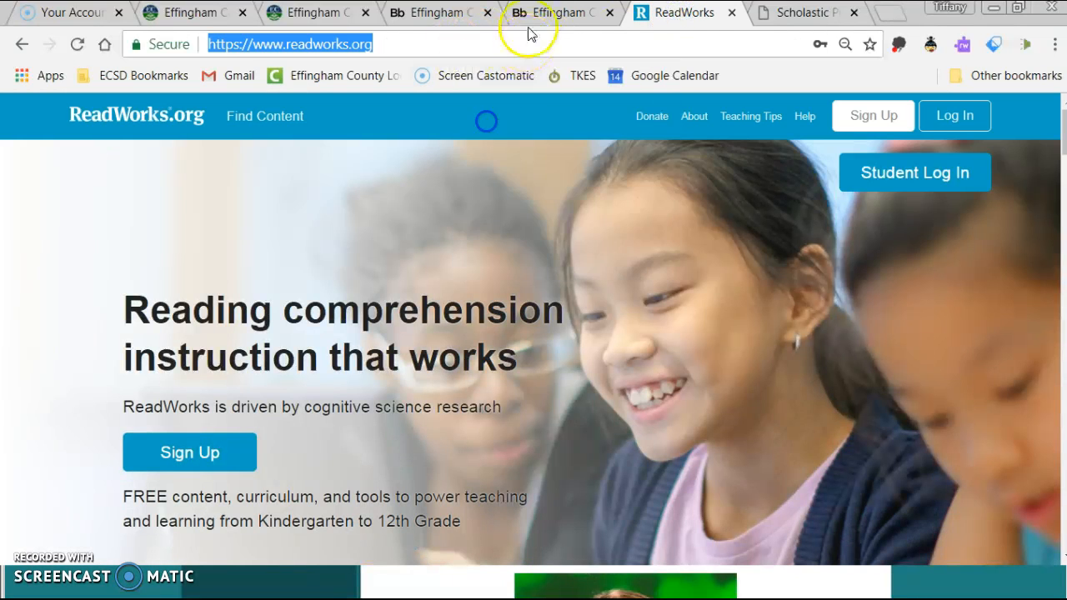
left_click(533, 12)
right_click(788, 267)
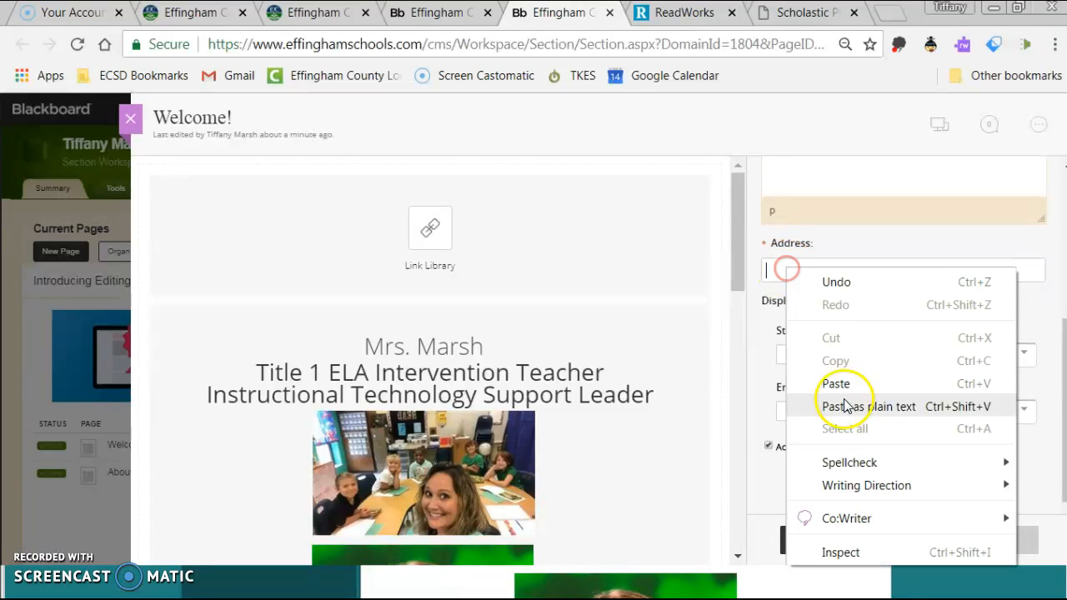
left_click(859, 384)
Set the link's start to 08/08/2018 at 12:00 AM.
left_click(858, 354)
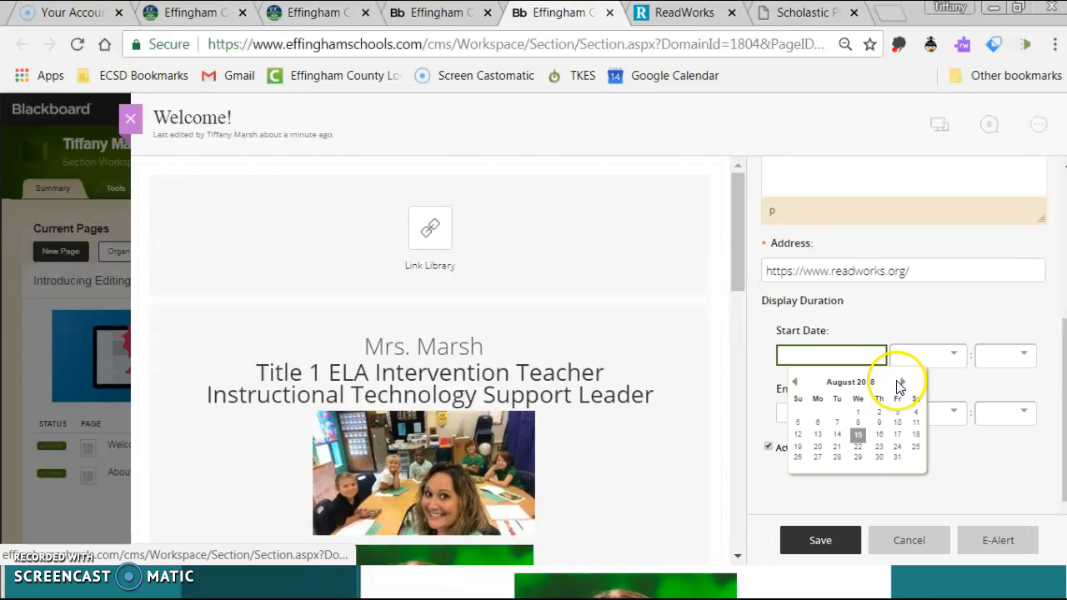
left_click(930, 356)
left_click(928, 400)
left_click(874, 358)
left_click(862, 429)
left_click(987, 364)
left_click(1005, 404)
Set the link's end to 08/02/2019 at 12:00 AM.
left_click(812, 407)
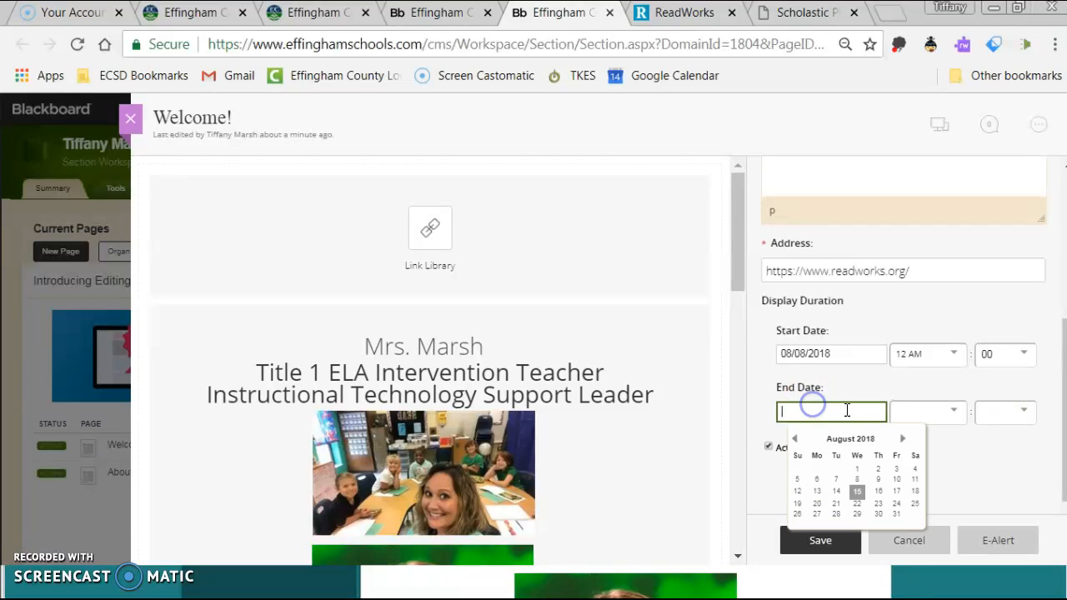
left_click(903, 439)
left_click(904, 440)
left_click(903, 440)
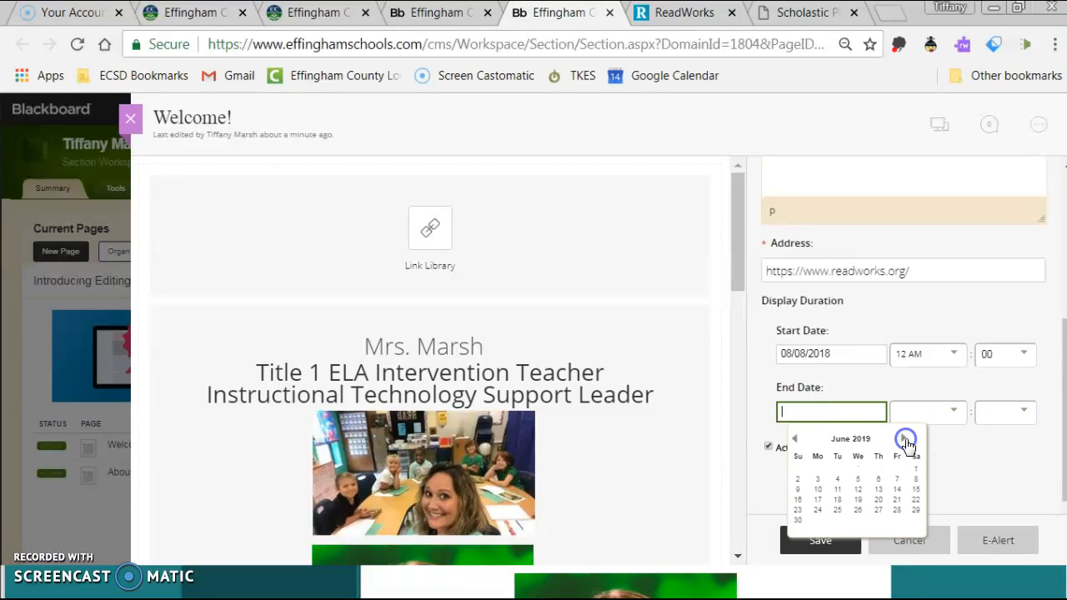
left_click(905, 439)
left_click(893, 472)
left_click(914, 409)
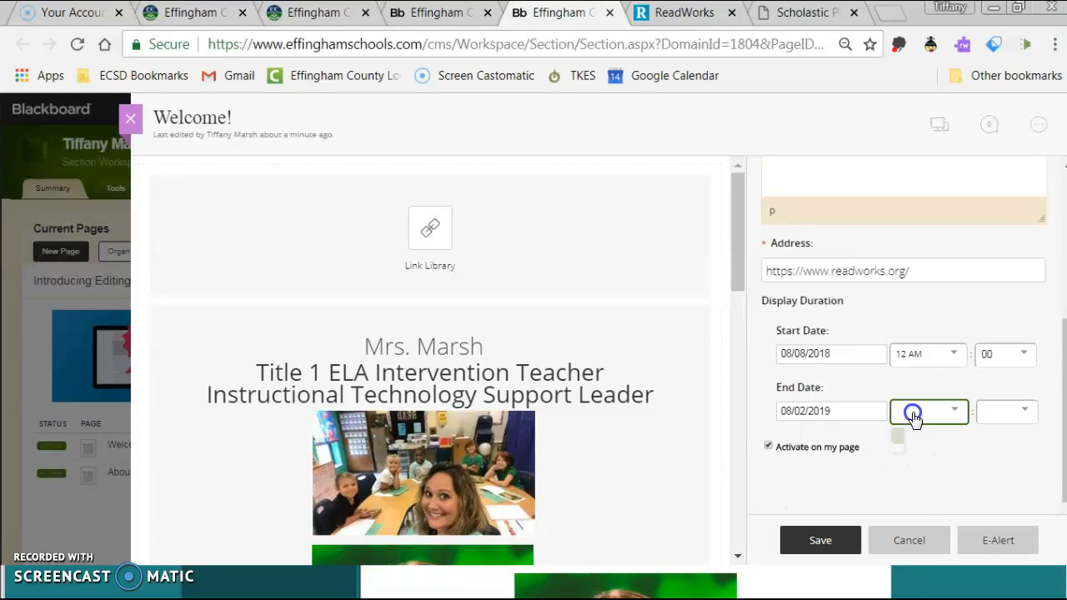
left_click(923, 455)
left_click(988, 417)
left_click(995, 444)
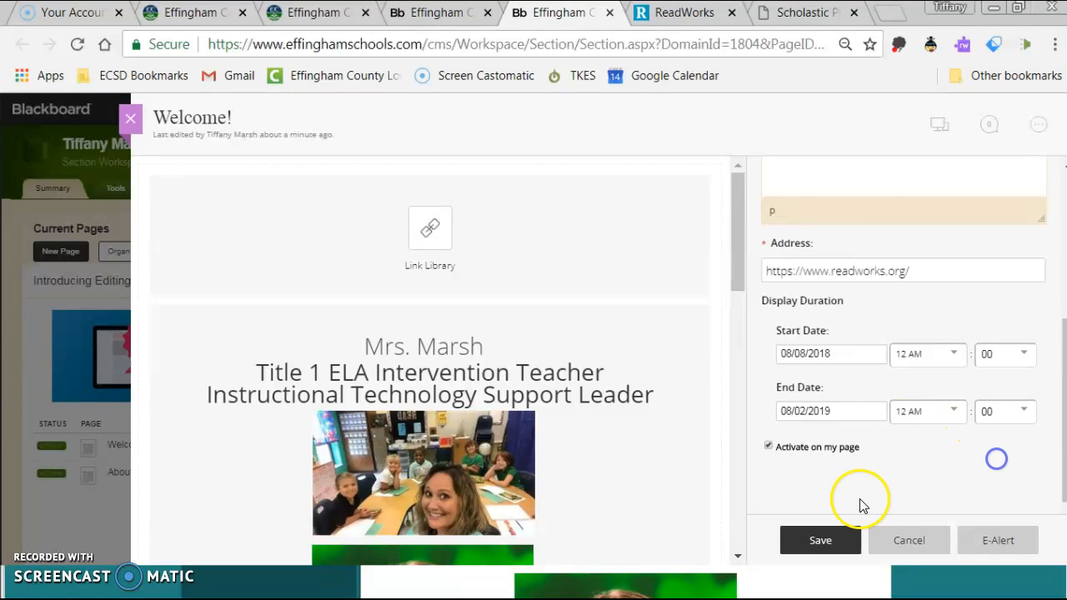
Save the new ReadWorks link.
left_click(820, 540)
scroll(667, 388, "down", 10)
scroll(674, 393, "up", 10)
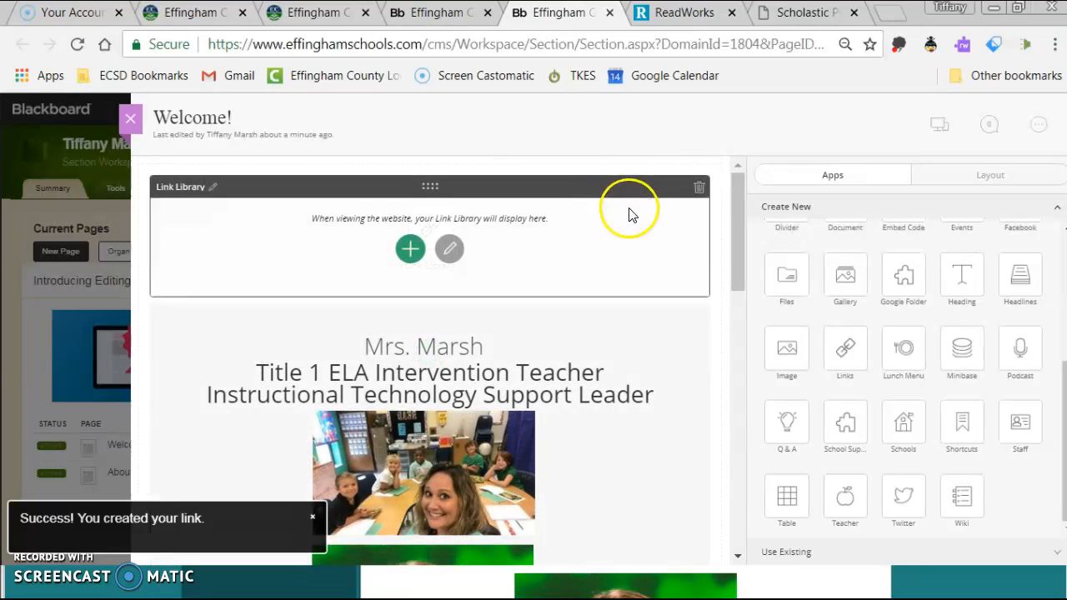
scroll(888, 489, "up", 5)
Preview the public Welcome! page and check the ReadWorks link above the Mrs. Marsh heading.
left_click(130, 120)
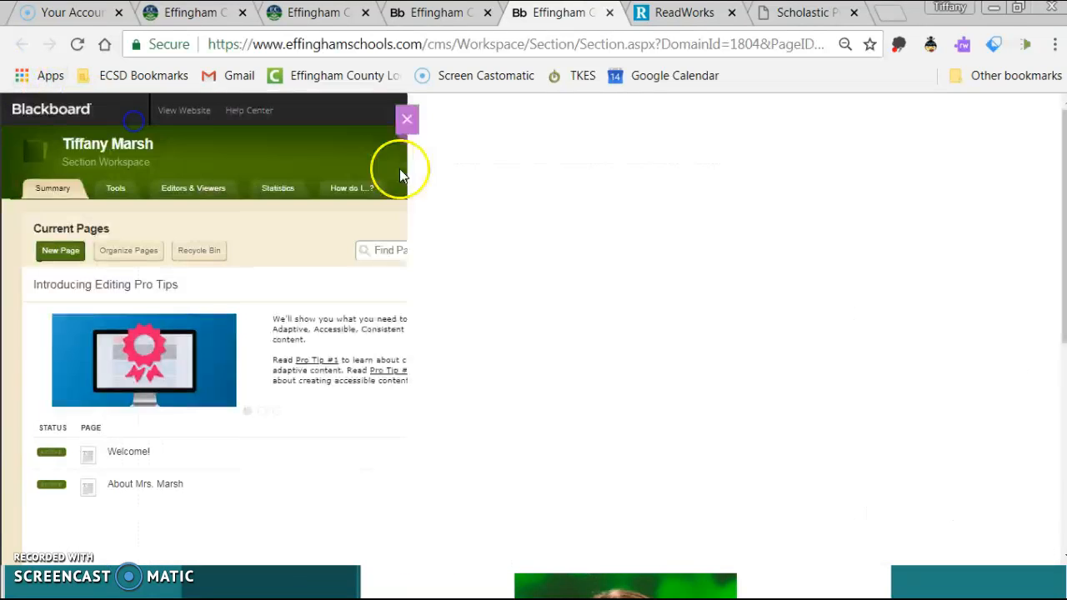
left_click(191, 115)
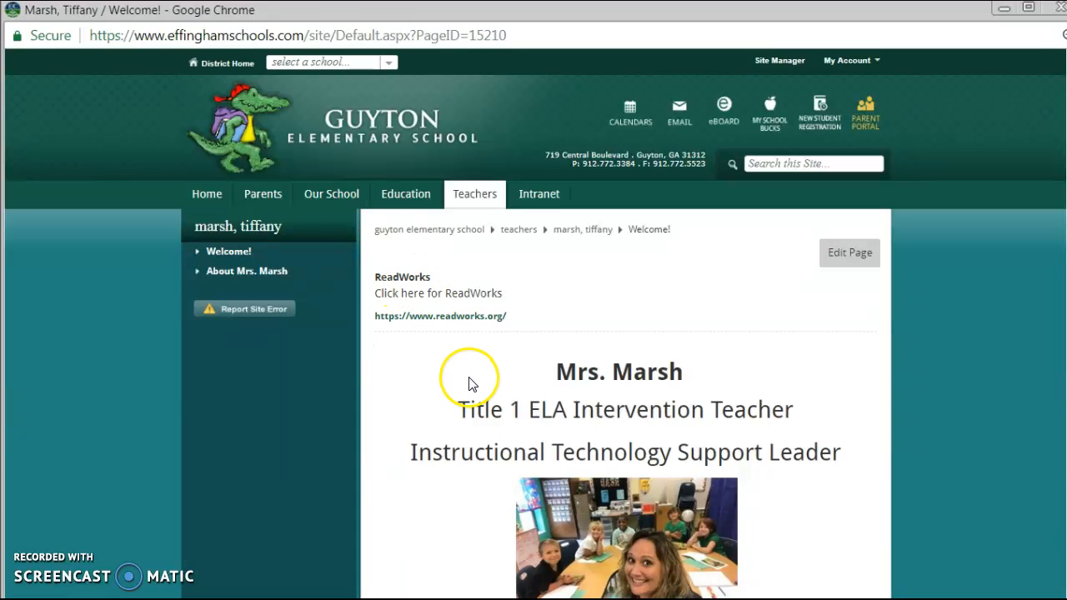
scroll(468, 384, "down", 1)
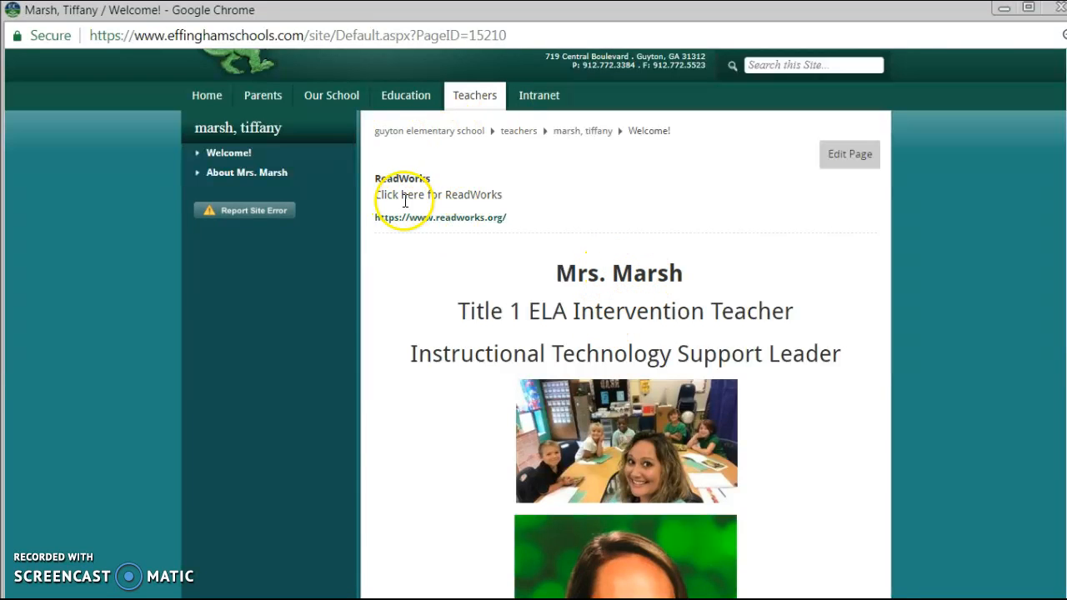
scroll(353, 348, "down", 15)
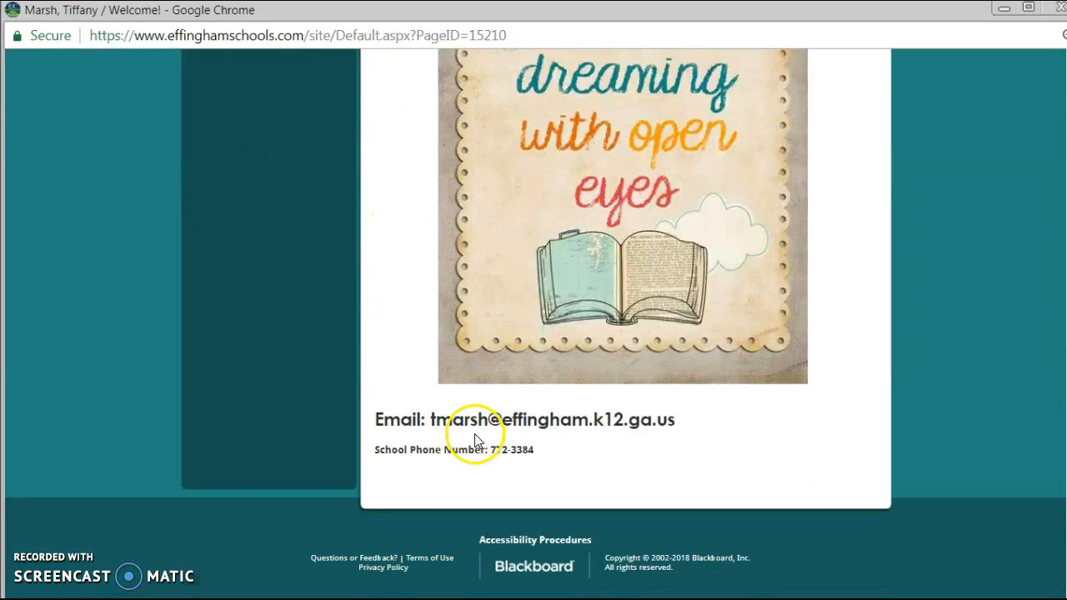
scroll(405, 406, "up", 15)
scroll(408, 359, "up", 2)
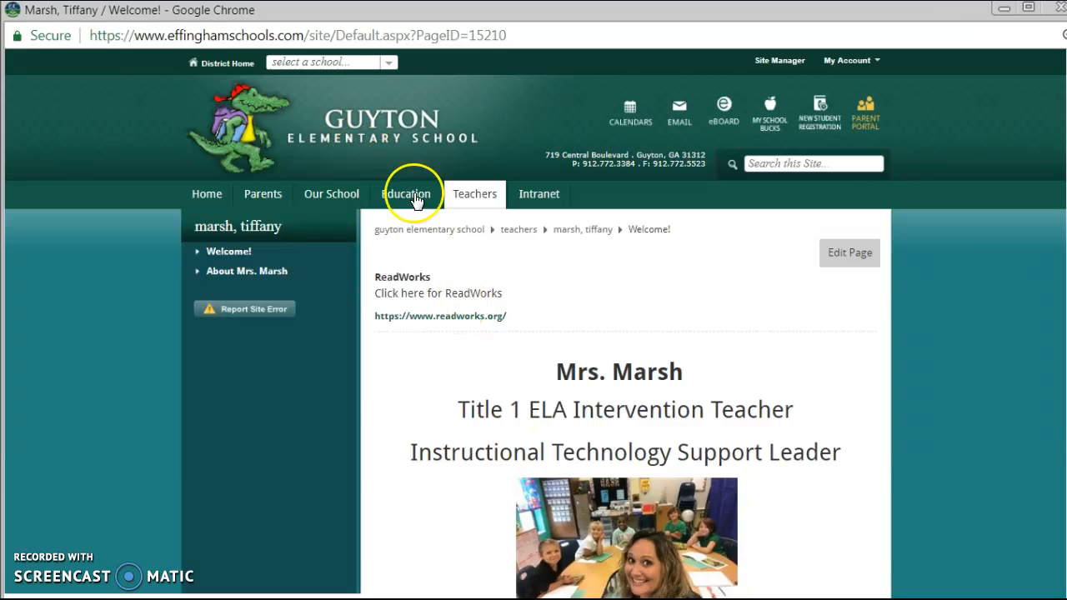
Reopen the Welcome! page editor, delete the Link Library app, and close the editor.
left_click(886, 256)
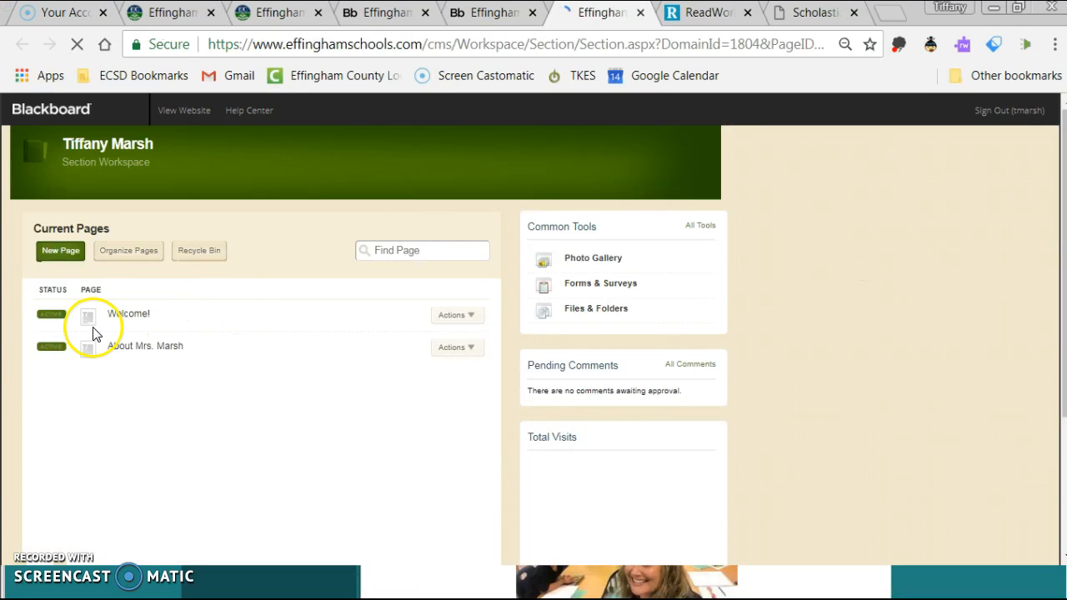
left_click(95, 322)
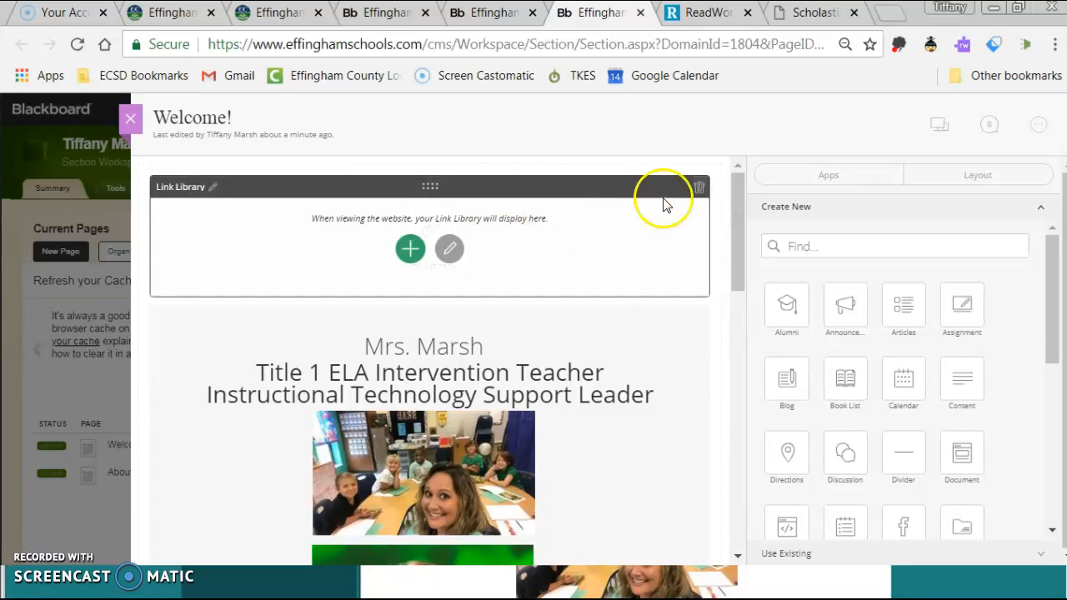
left_click(698, 192)
left_click(507, 325)
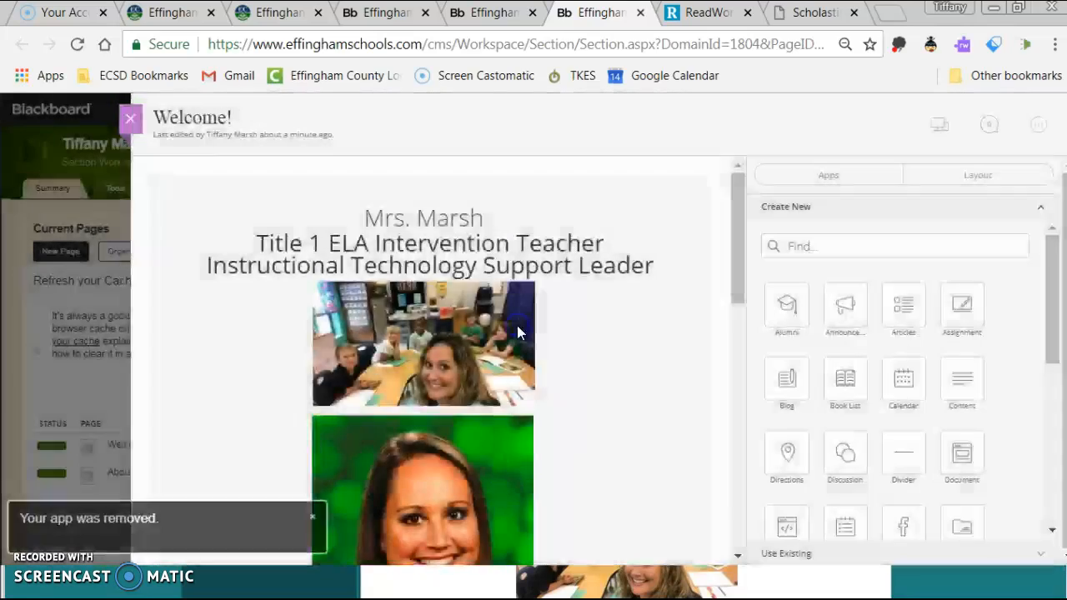
scroll(459, 208, "down", 3)
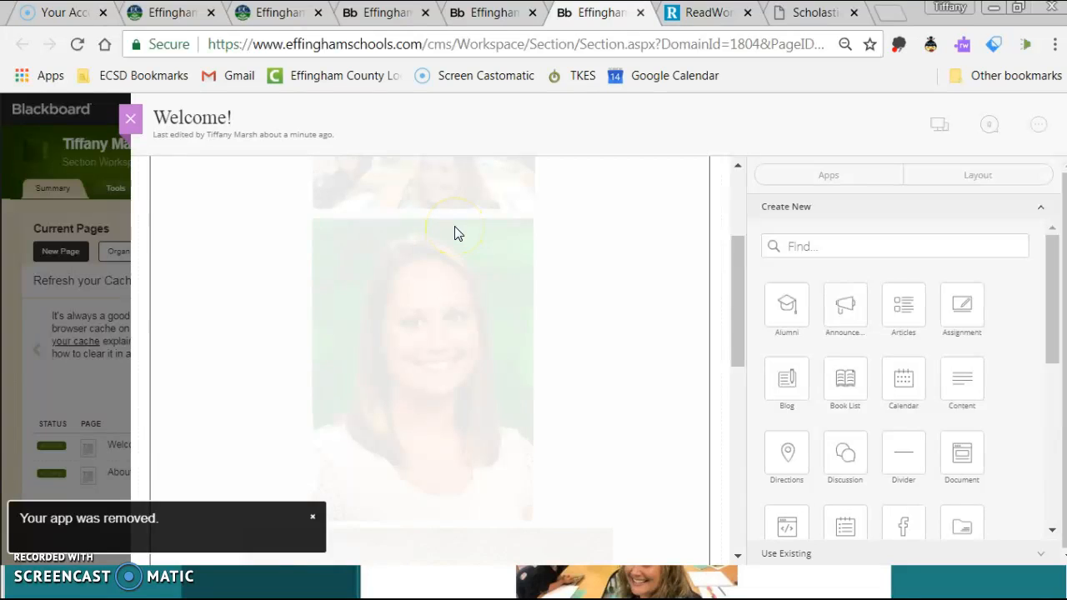
left_click(131, 120)
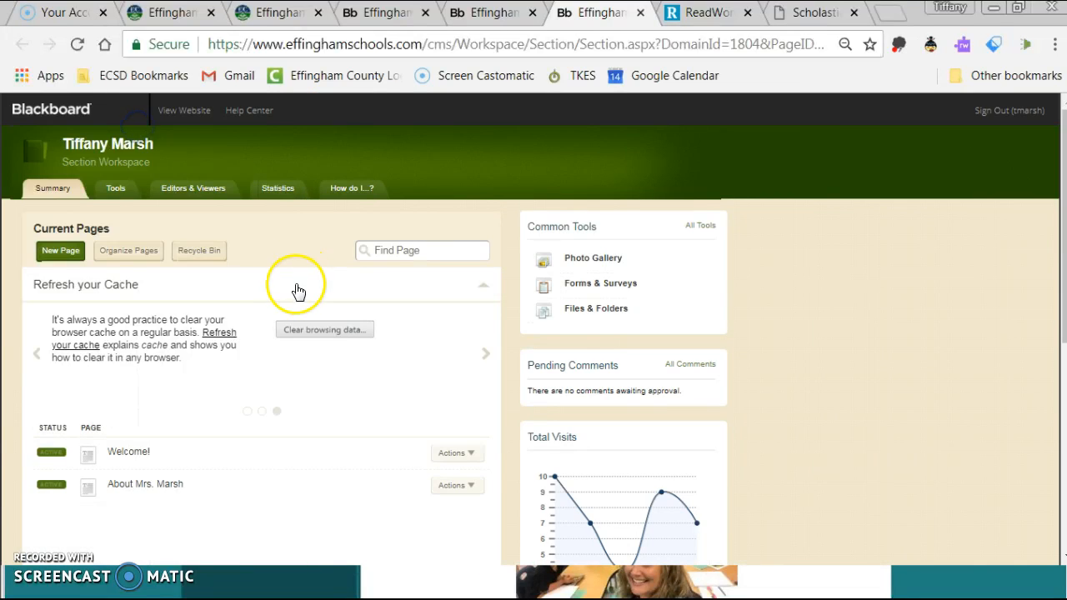
scroll(333, 317, "down", 3)
scroll(364, 323, "up", 3)
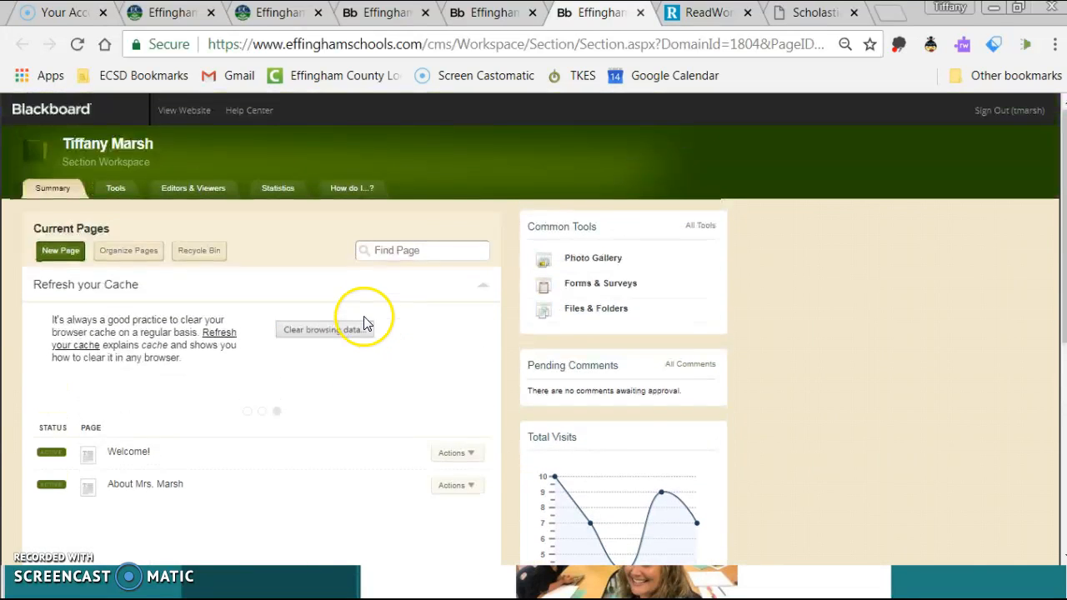